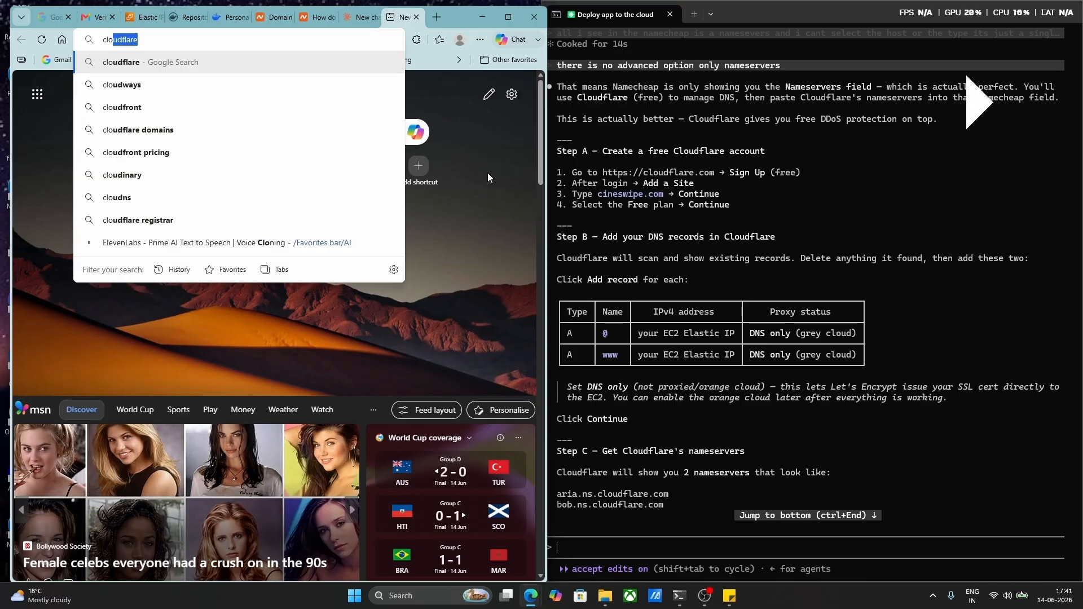
Search the web for cloudflare, open its website and go to the login page, accepting all cookies there.
key("Return")
left_click(176, 196)
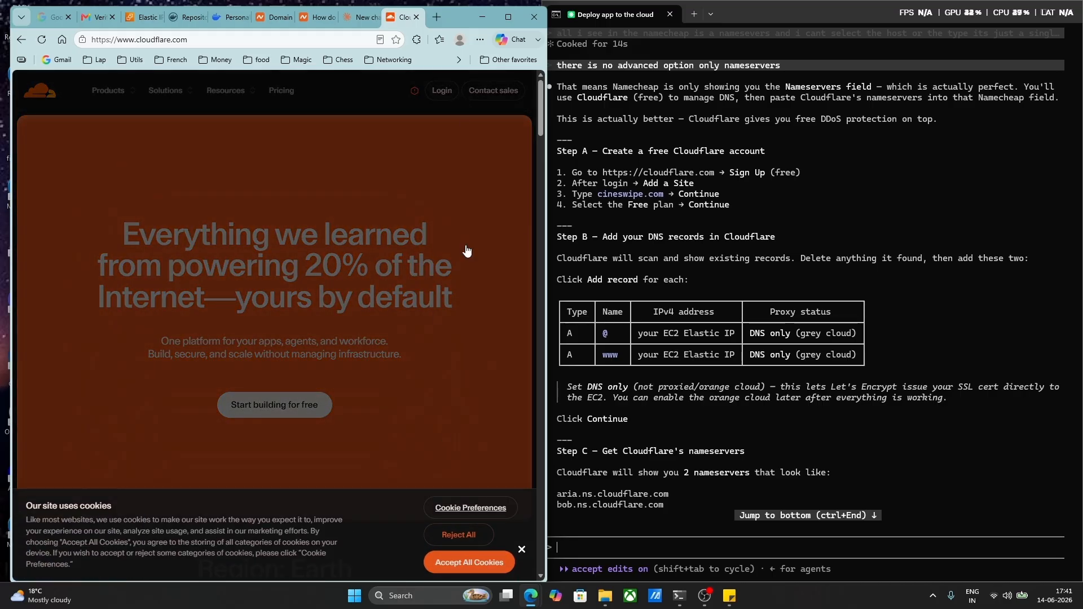
left_click(466, 249)
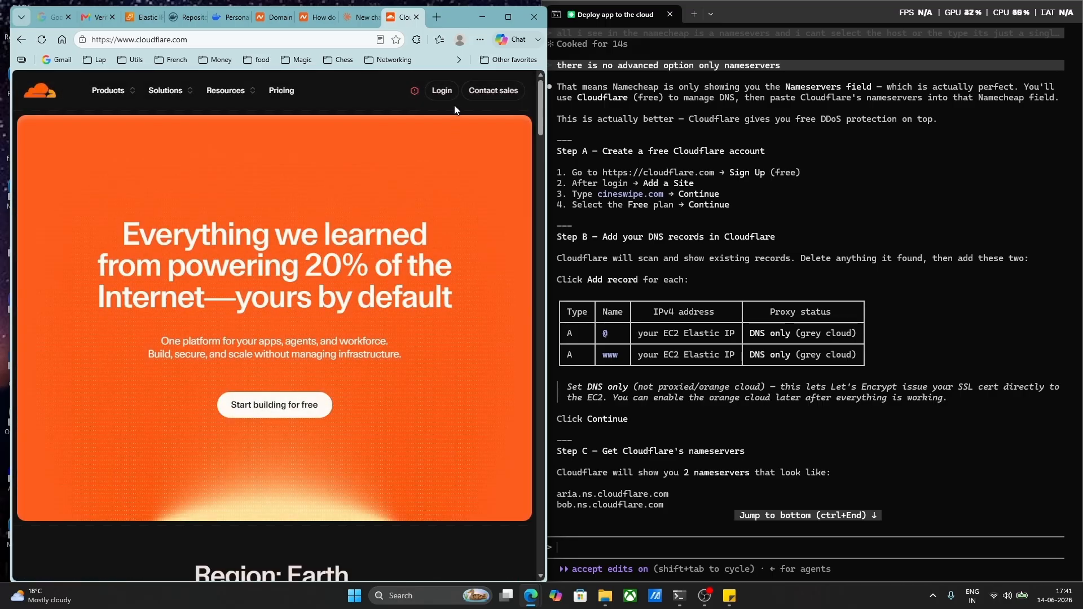
left_click(441, 91)
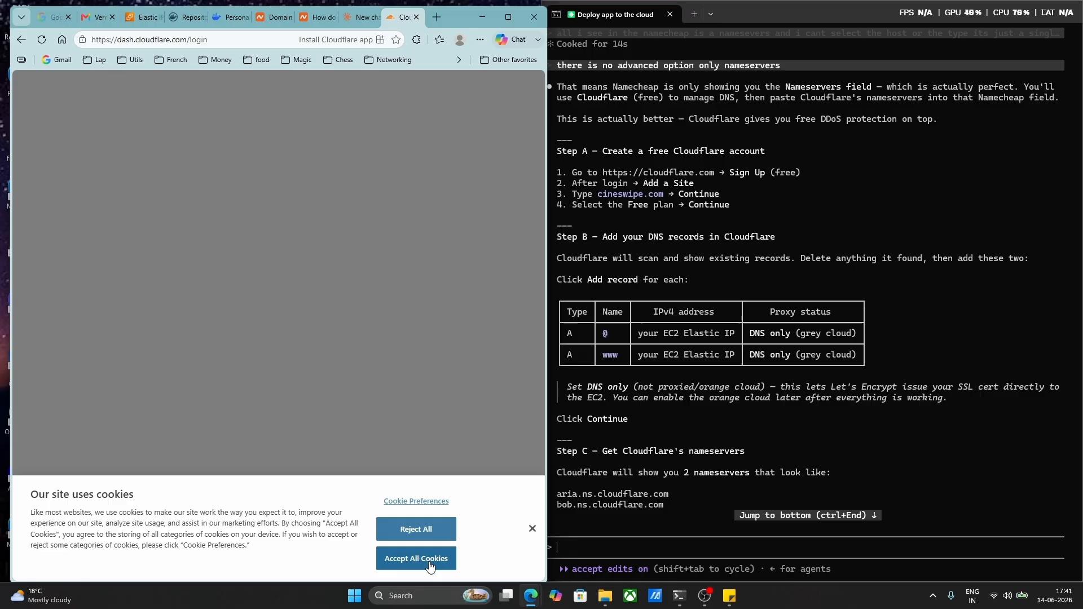
left_click(428, 566)
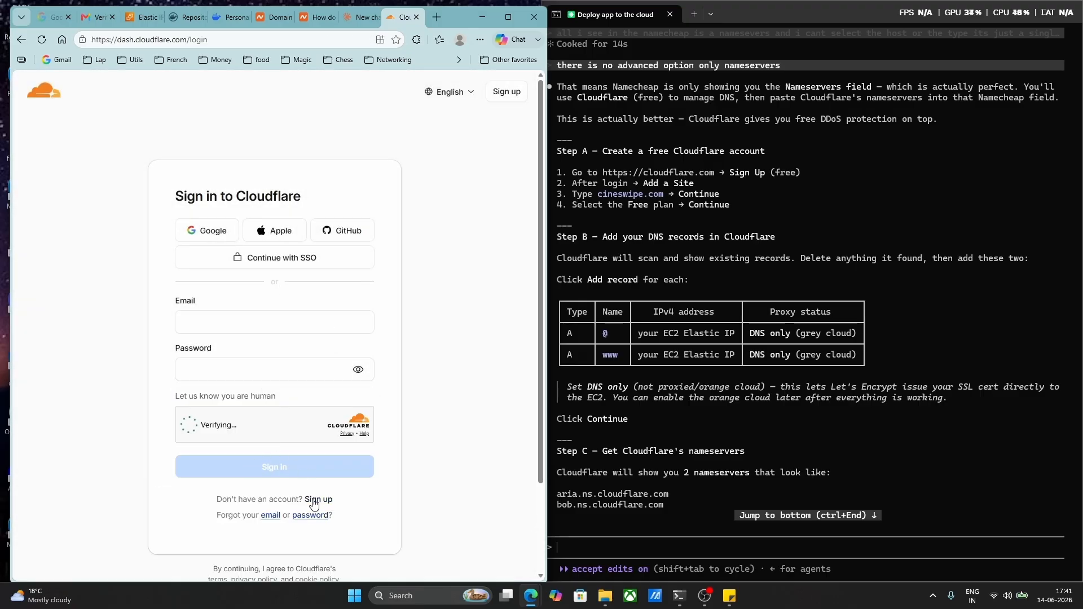
Go back to the Cloudflare home page, accept all cookies and reopen the login page.
left_click(22, 41)
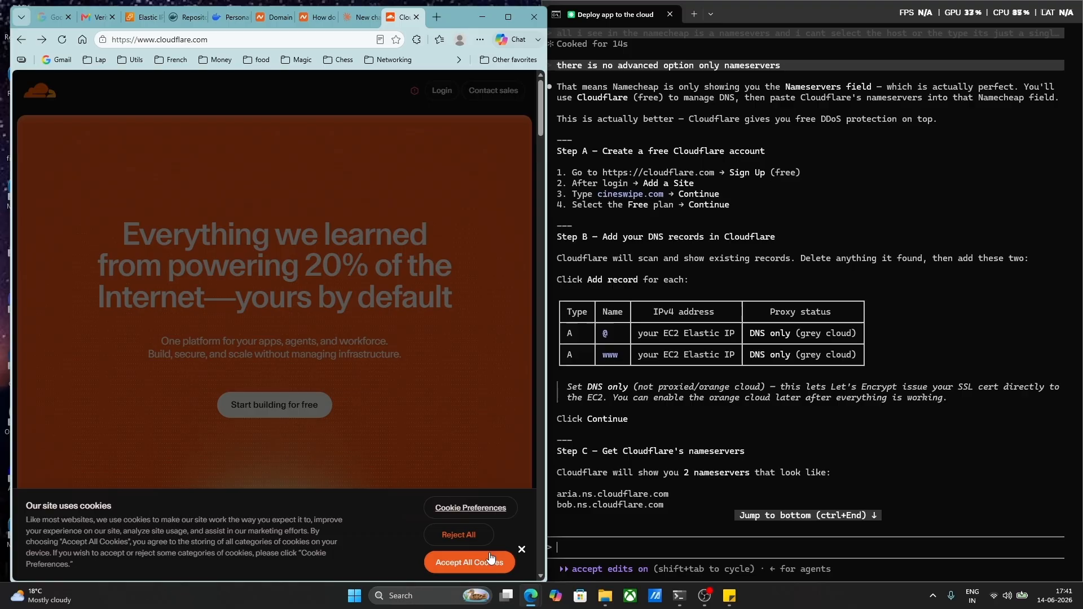
left_click(490, 562)
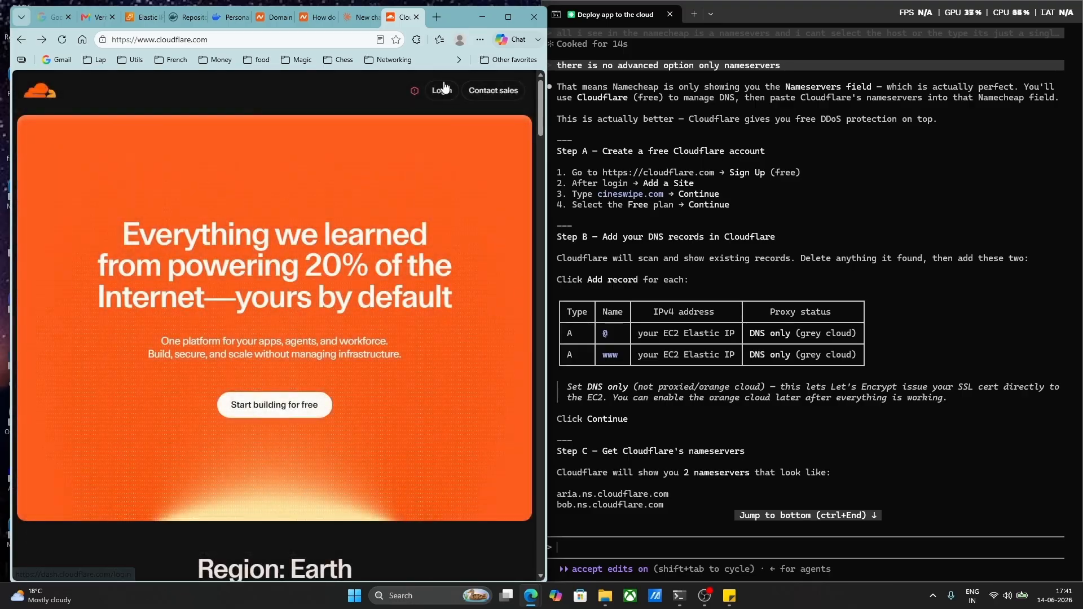
left_click(441, 91)
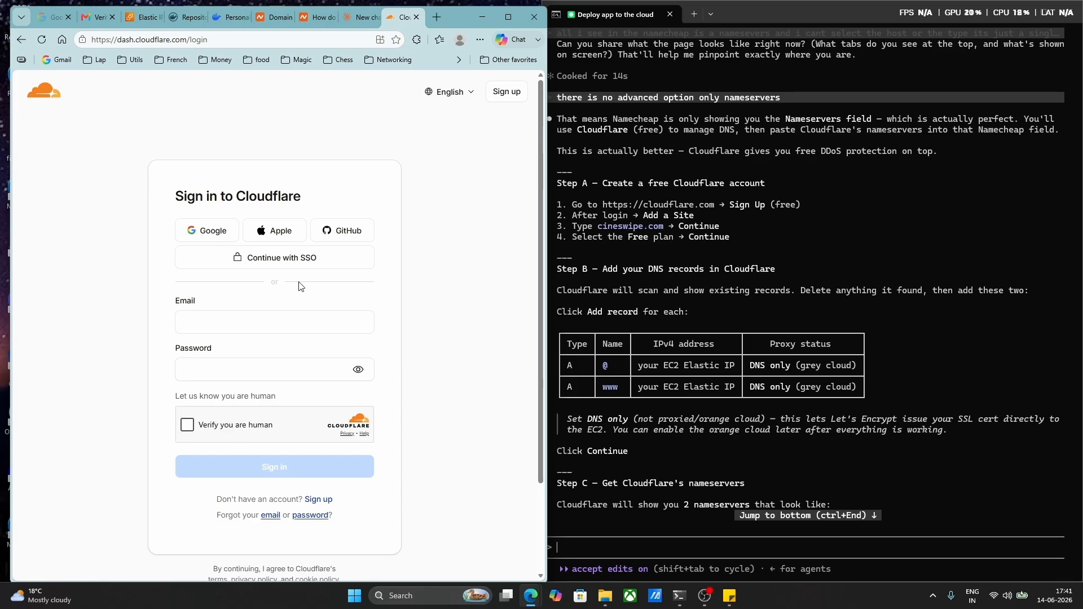
left_click(262, 311)
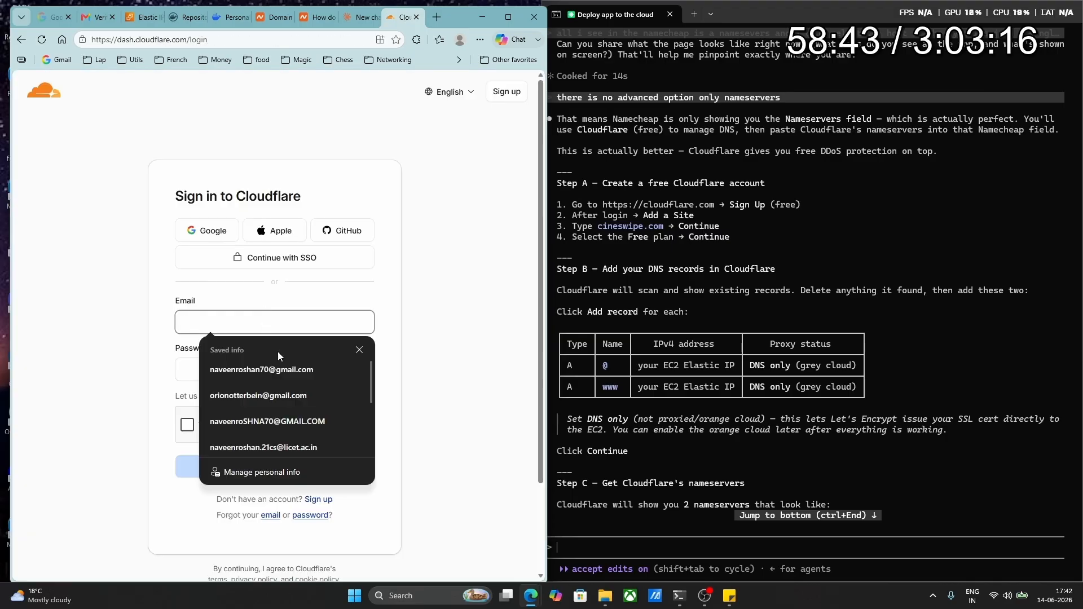
left_click(287, 372)
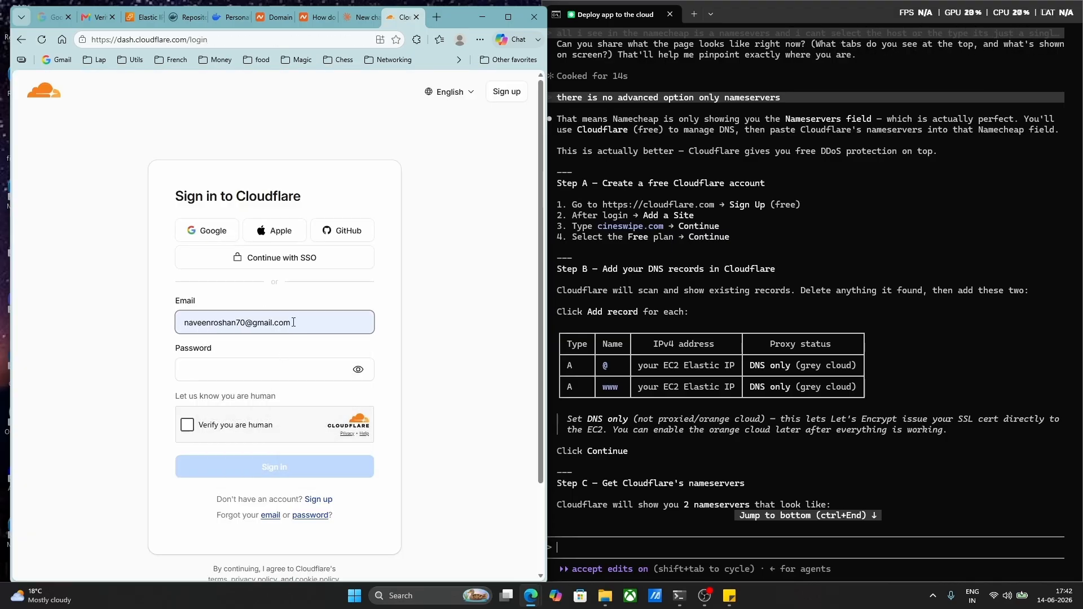
left_click_drag(291, 322, 189, 328)
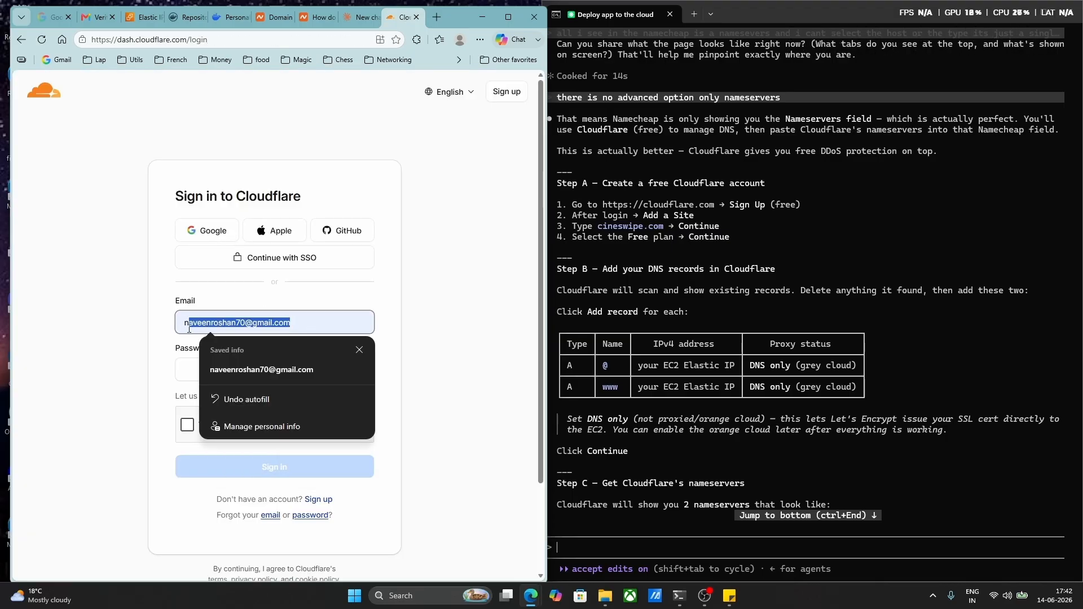
Sign in to Cloudflare with a Google account and allow the dashboard access to the account info.
left_click(194, 237)
left_click(417, 223)
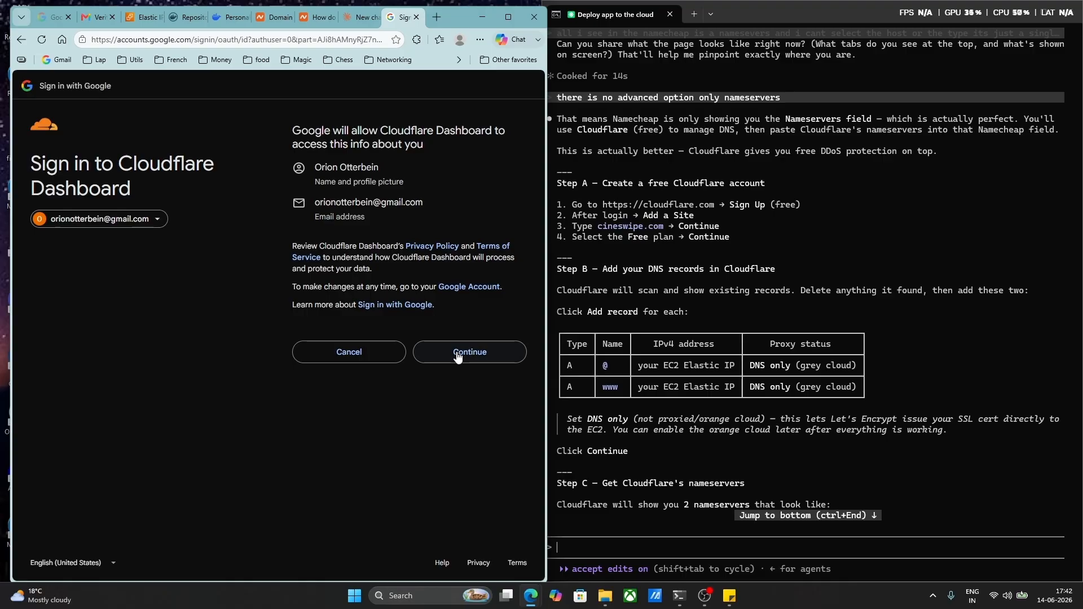
left_click(454, 352)
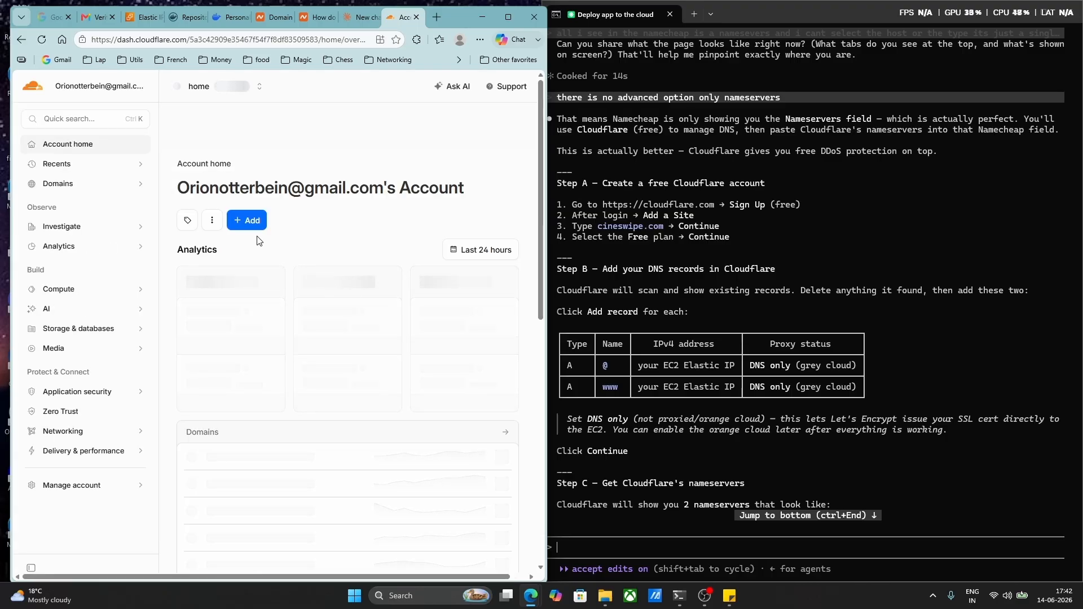
Answer the onboarding questions with Student and 1 (myself), and go to the account home.
left_click(285, 240)
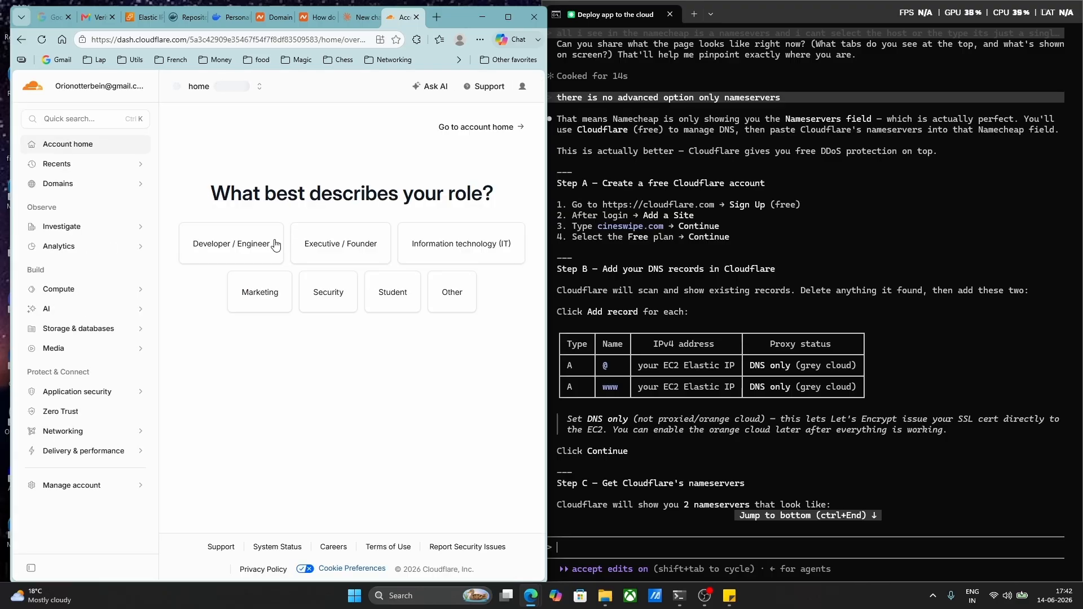
left_click(395, 293)
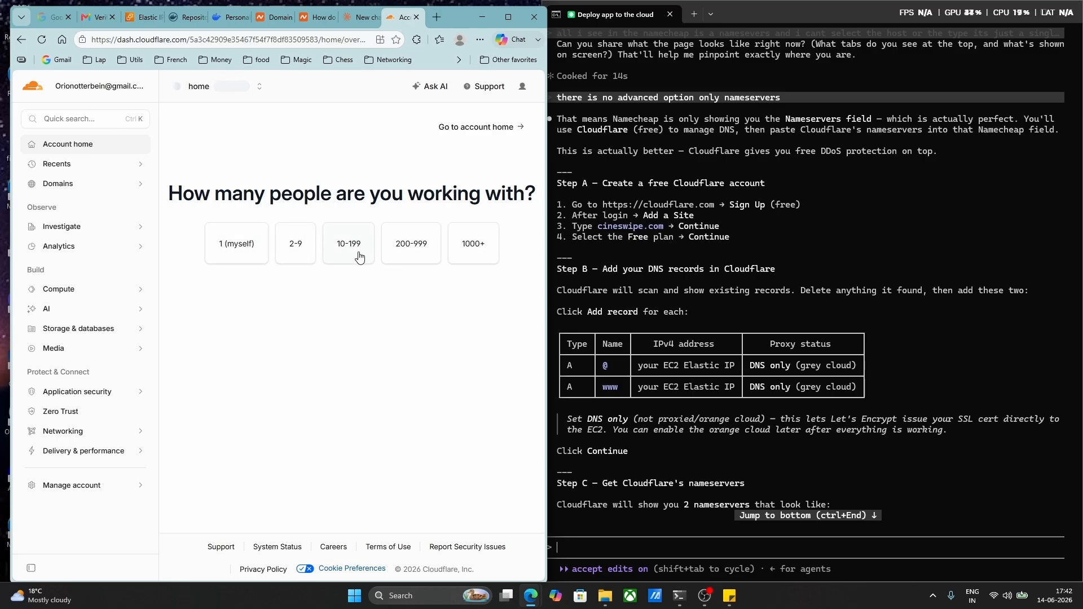
left_click(255, 252)
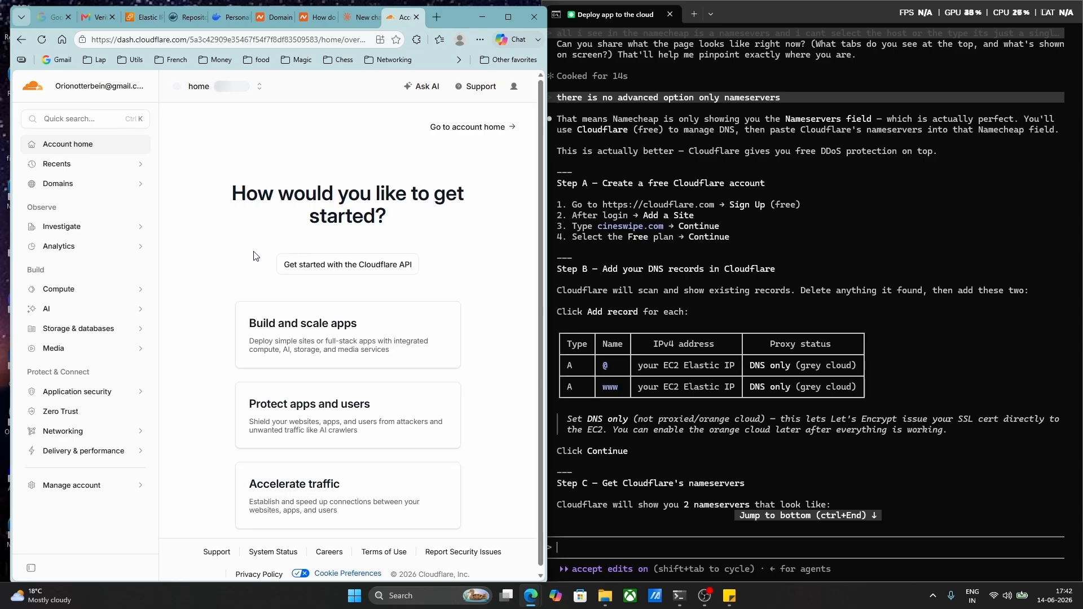
left_click(398, 261)
left_click(387, 412)
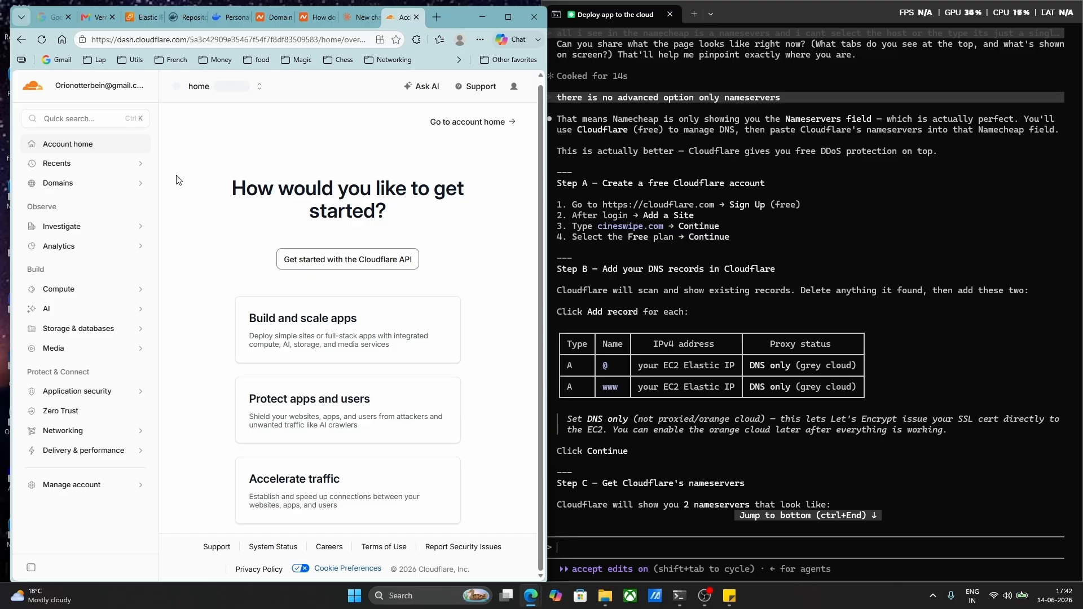
left_click(452, 122)
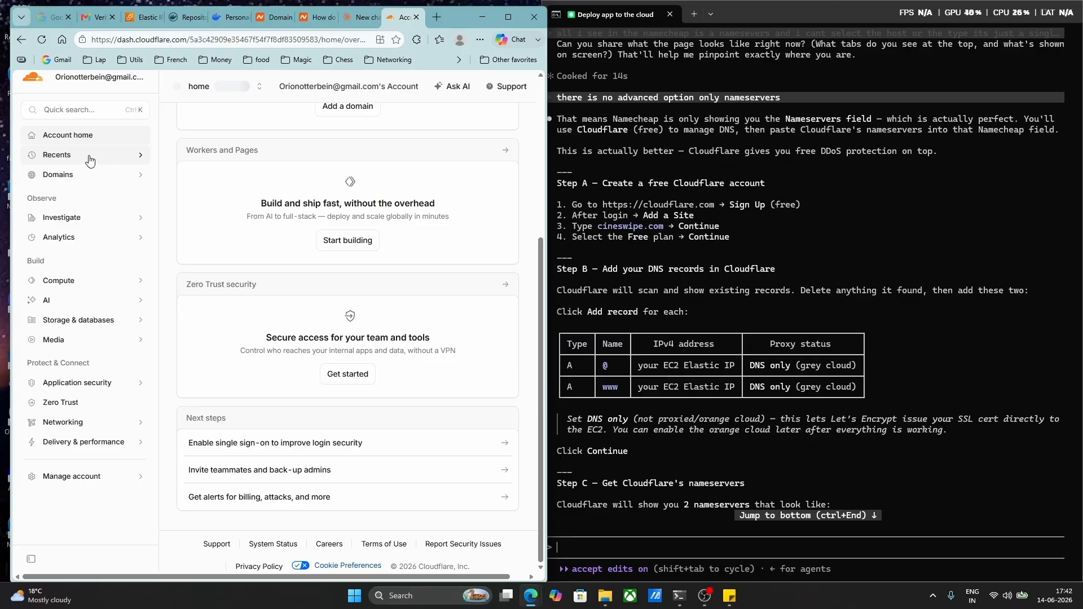
Start adding a domain to the account by choosing to connect an existing one.
scroll(345, 192, "up", 3)
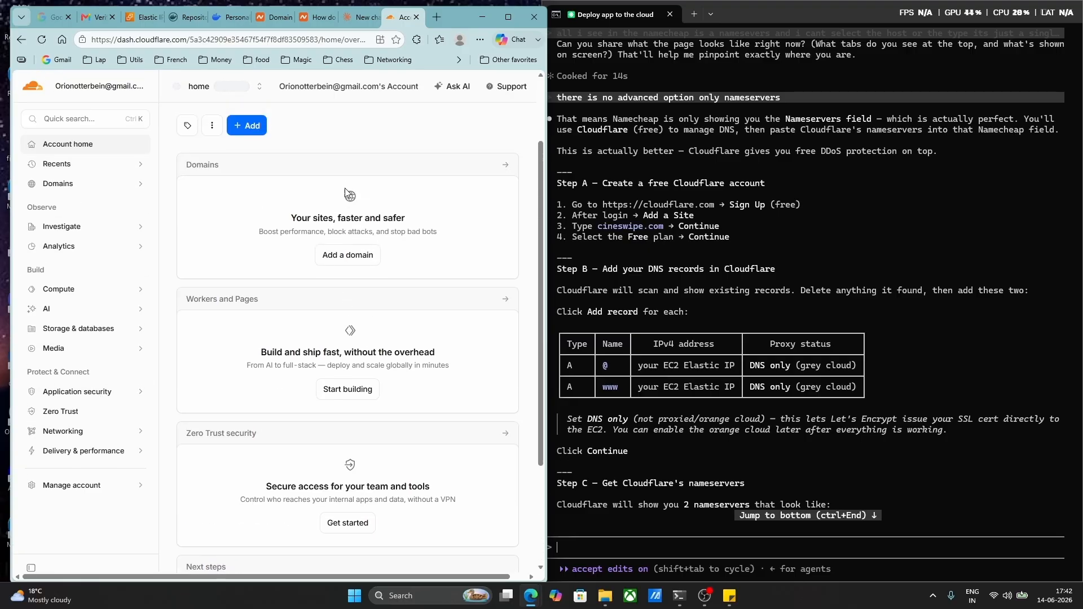
left_click(373, 274)
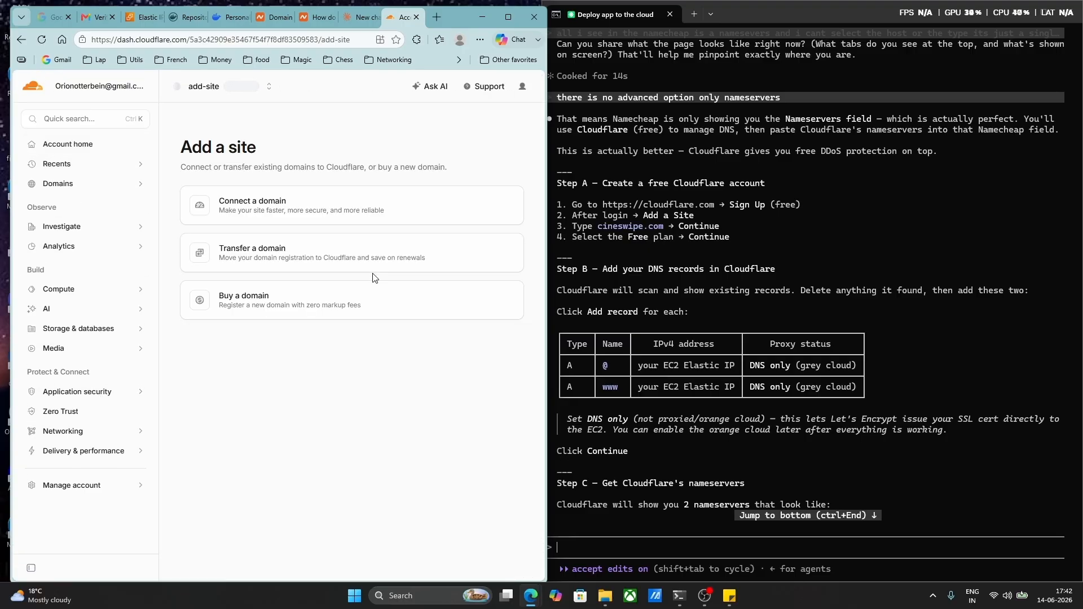
left_click(306, 213)
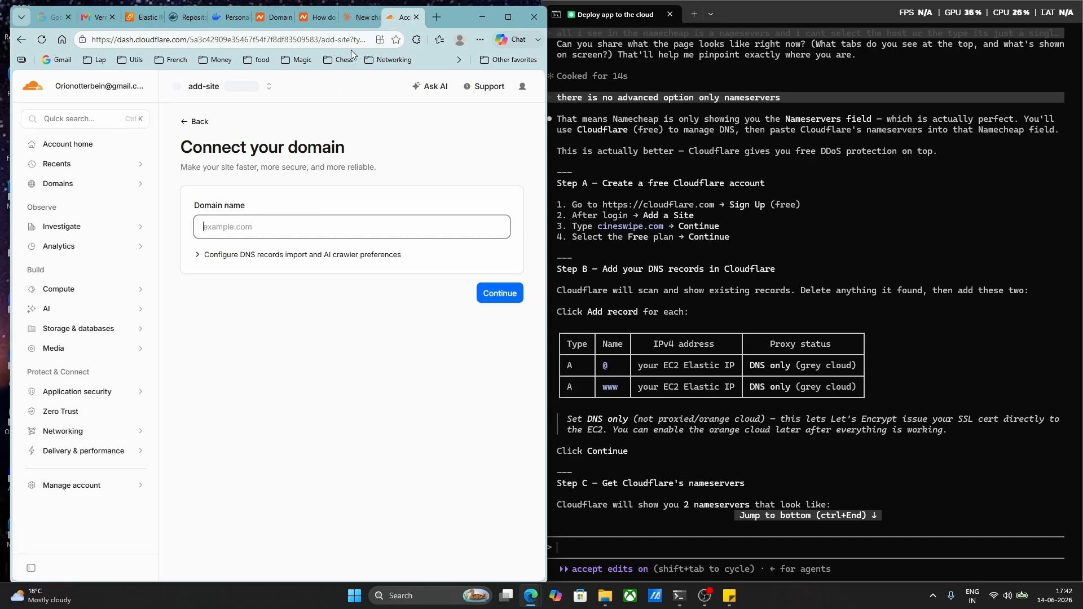
Copy the domain name cineswipe.live from its details page on Namecheap.
left_click(354, 18)
left_click(316, 17)
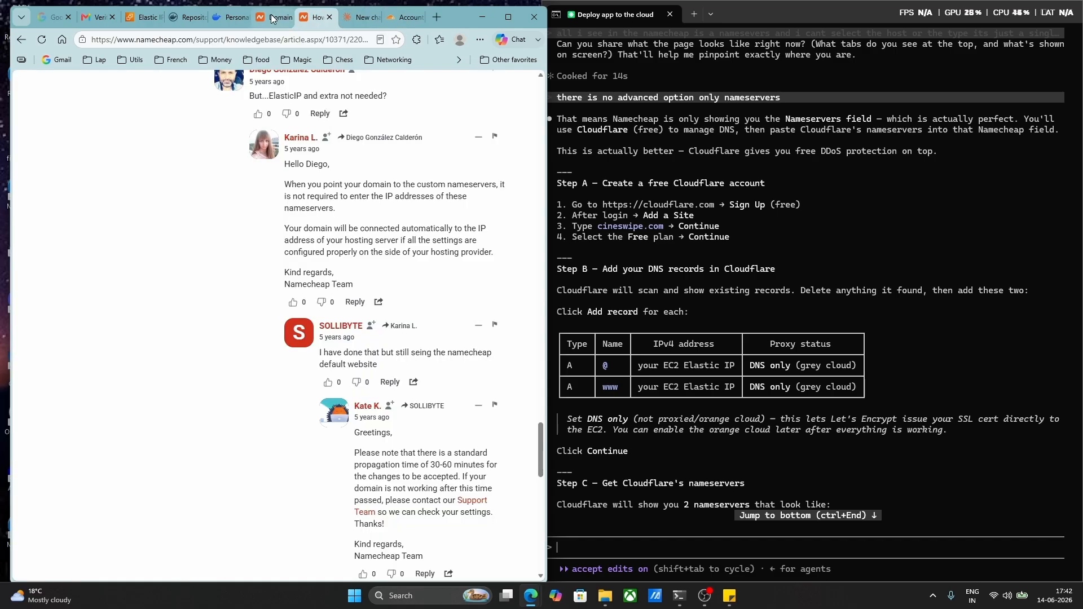
left_click(283, 22)
scroll(255, 215, "up", 5)
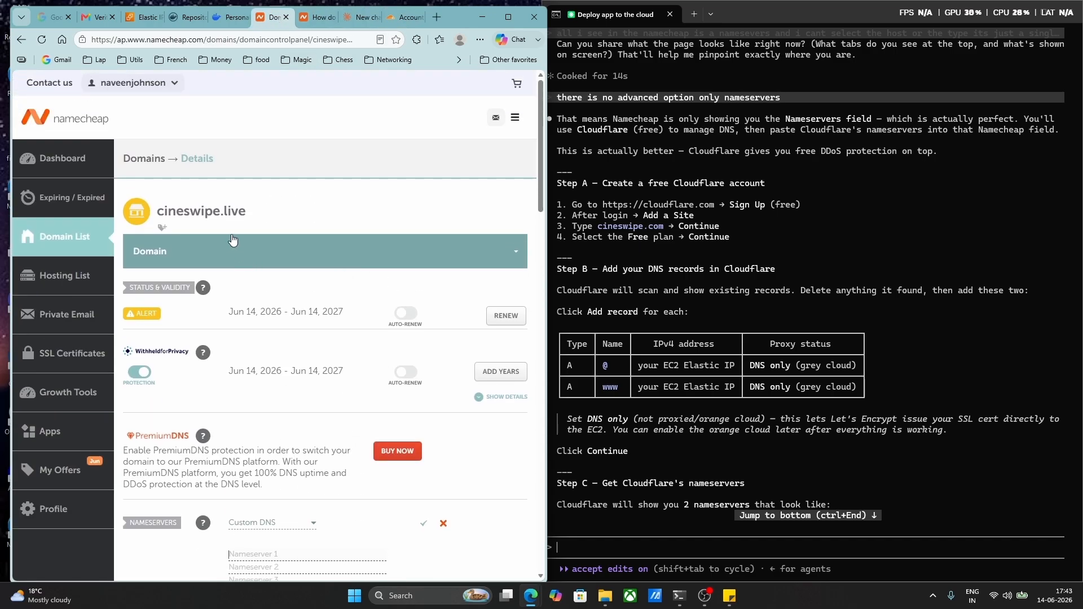
left_click_drag(253, 215, 159, 211)
key("ctrl+c")
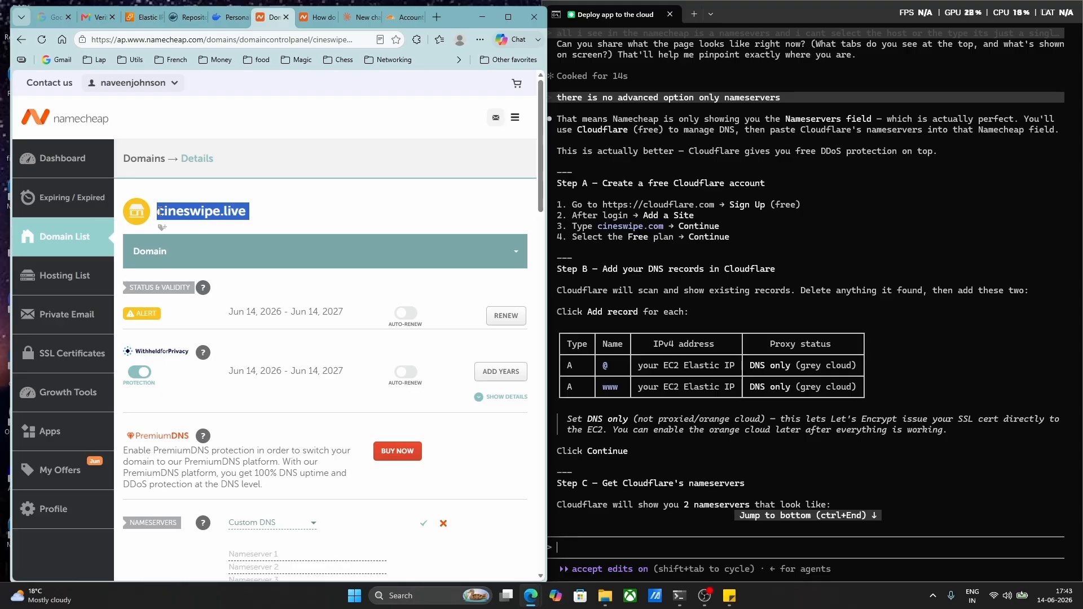
Submit cineswipe.live as the domain to connect in Cloudflare and select the Free plan.
left_click(389, 22)
key("ctrl+v")
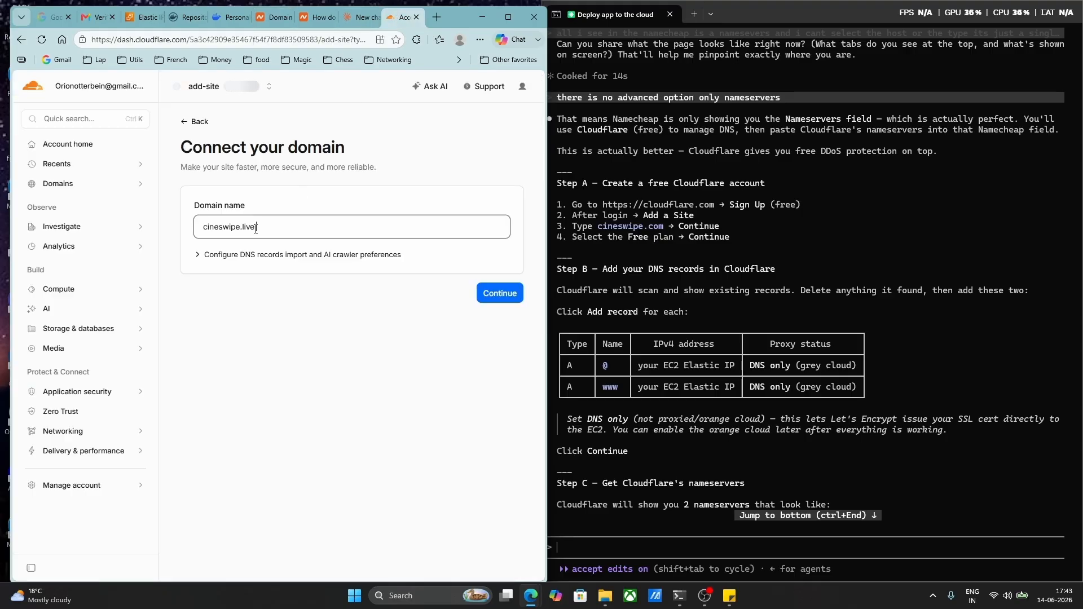
left_click(504, 292)
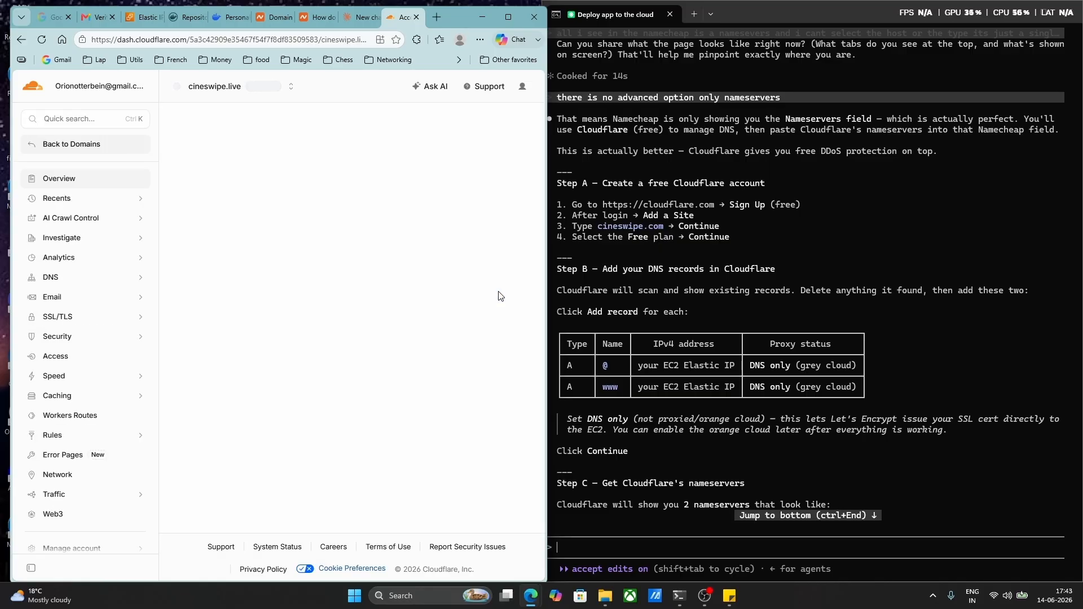
left_click(293, 329)
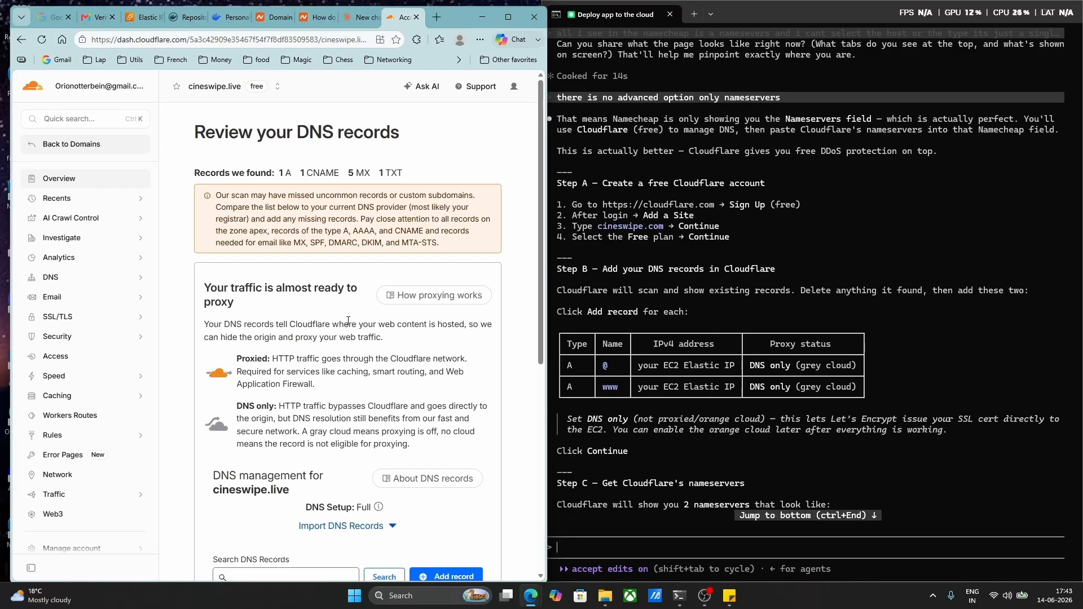
Review the scanned DNS records and delete the A record for cineswipe.live.
scroll(348, 321, "down", 4)
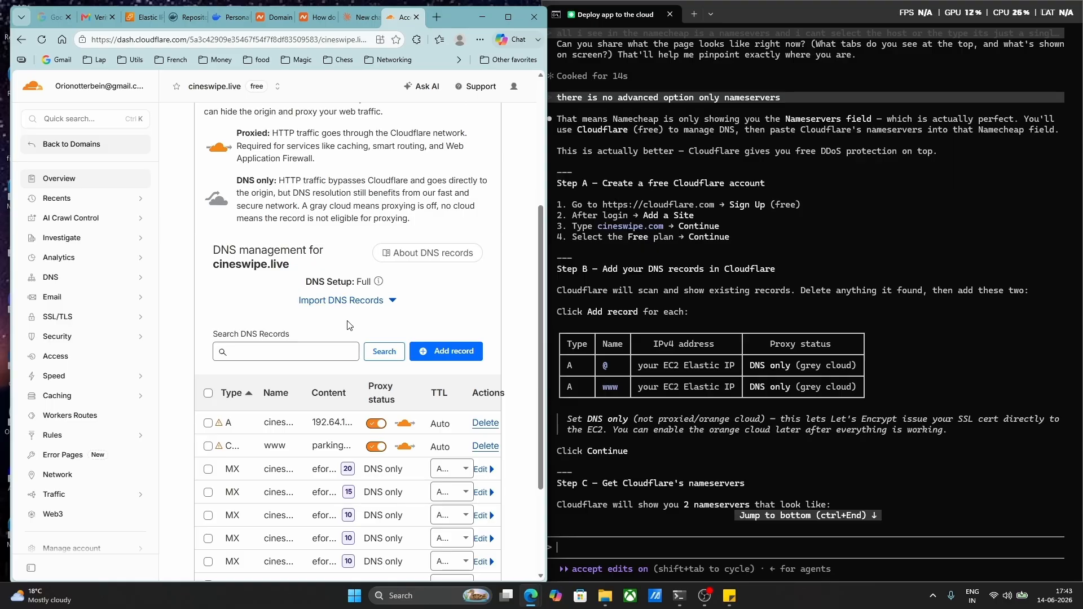
scroll(348, 325, "up", 4)
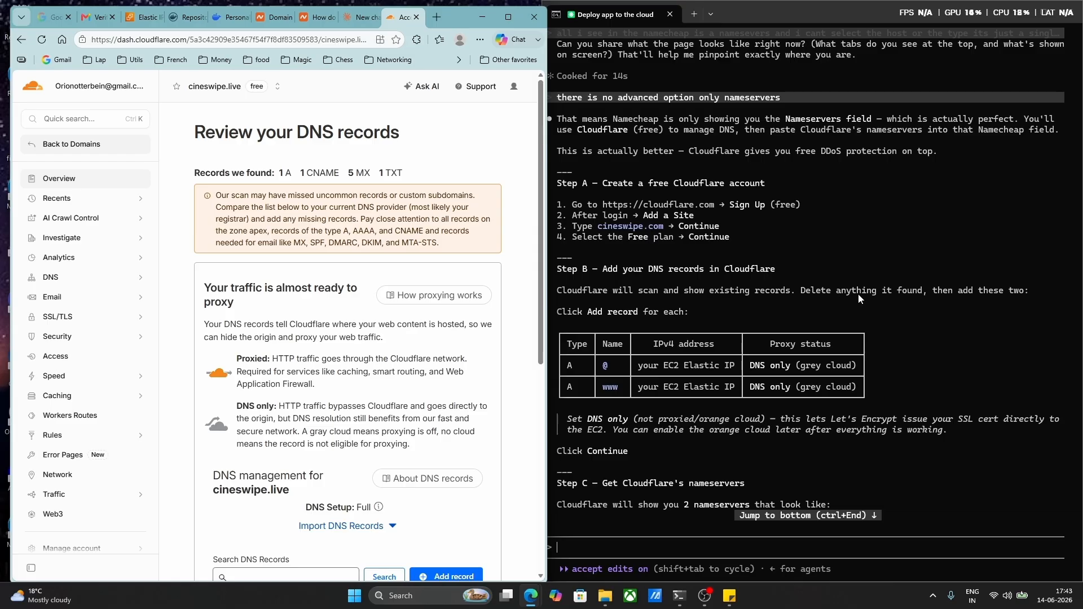
scroll(417, 361, "down", 6)
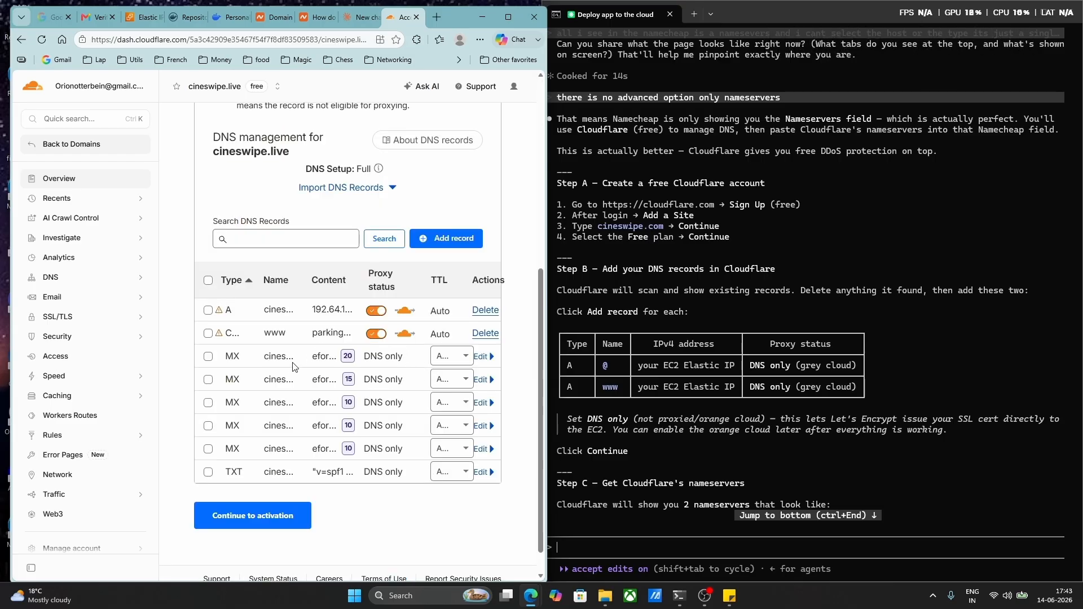
left_click(492, 312)
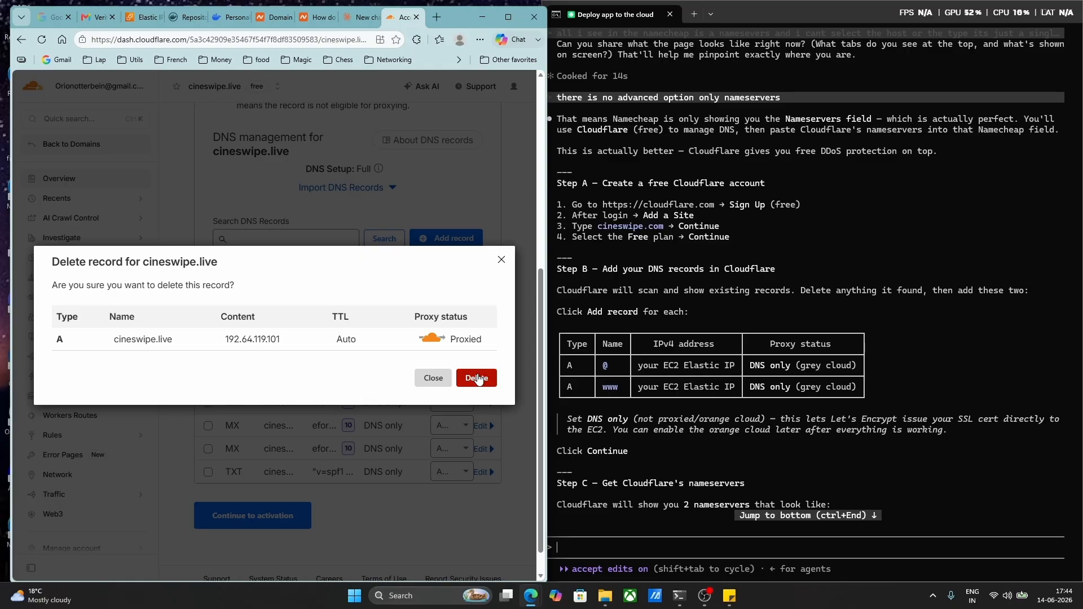
left_click(477, 378)
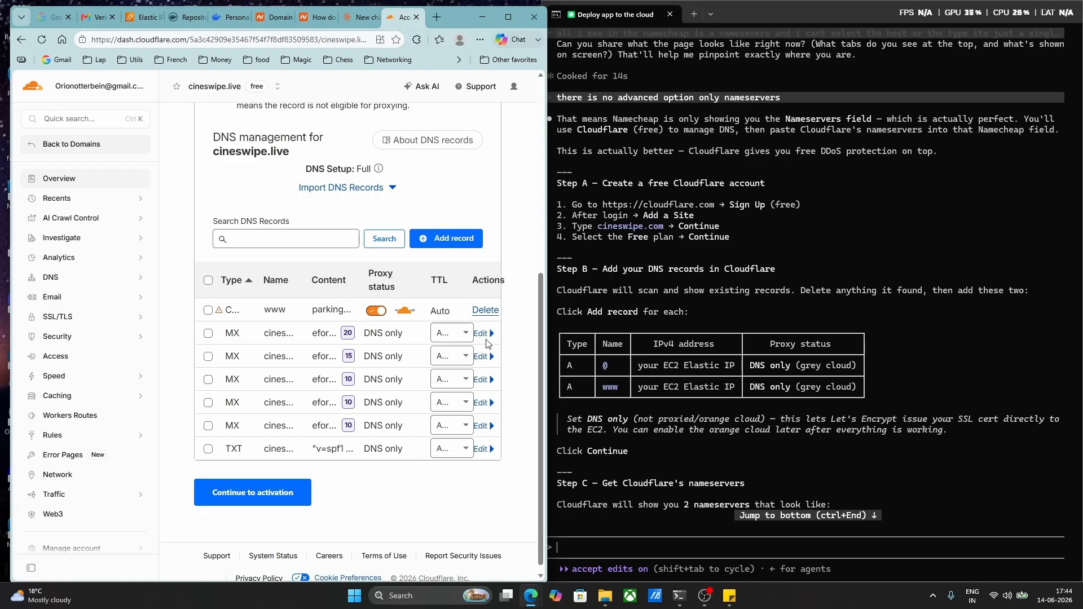
Delete the www CNAME record and the MX record with priority 20.
left_click(493, 316)
left_click(483, 384)
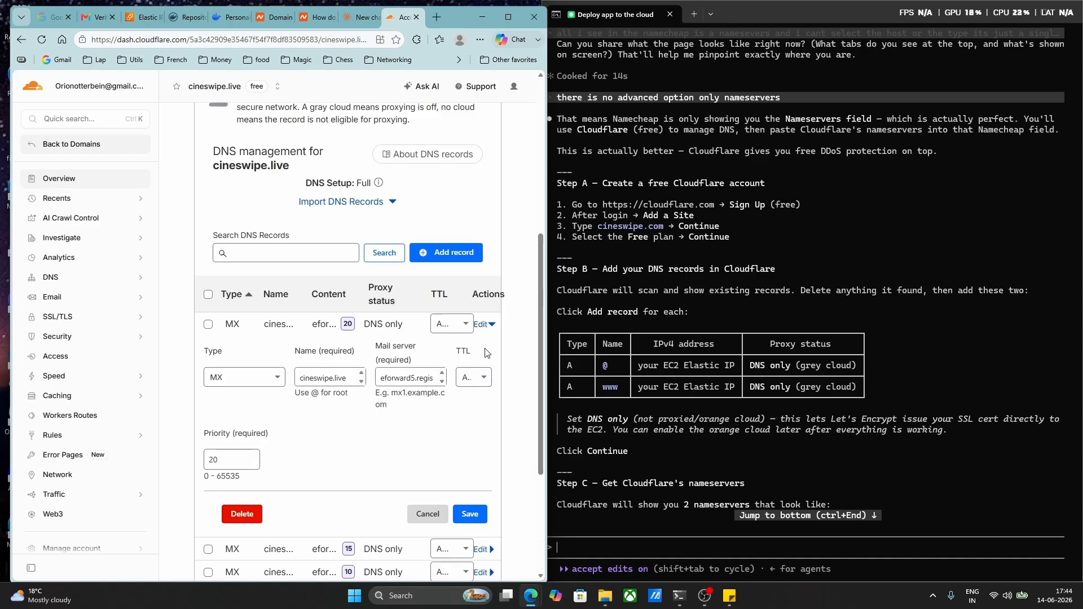
left_click(242, 515)
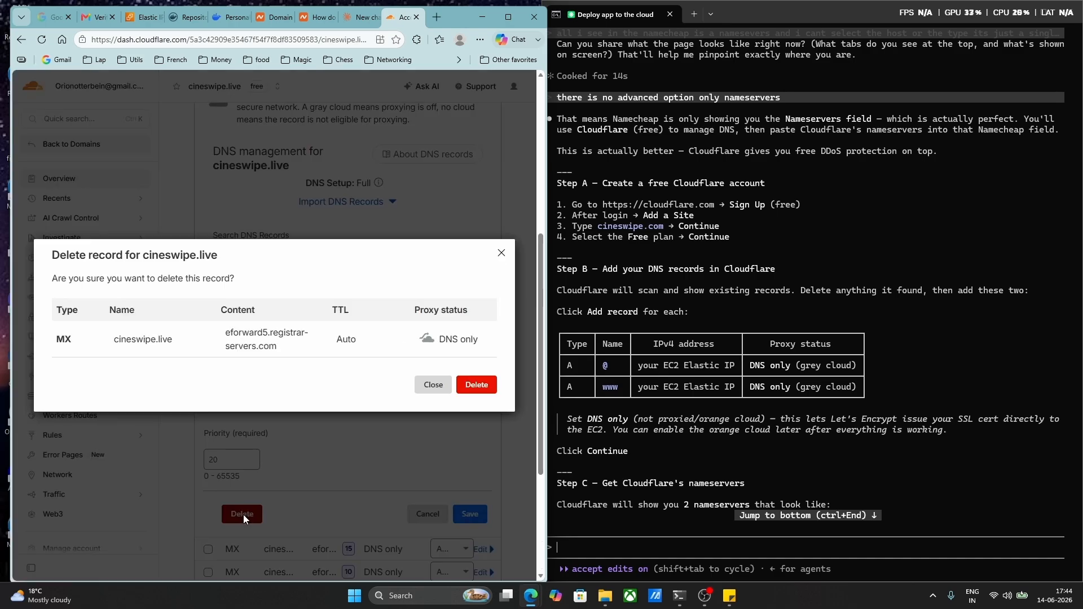
left_click(468, 392)
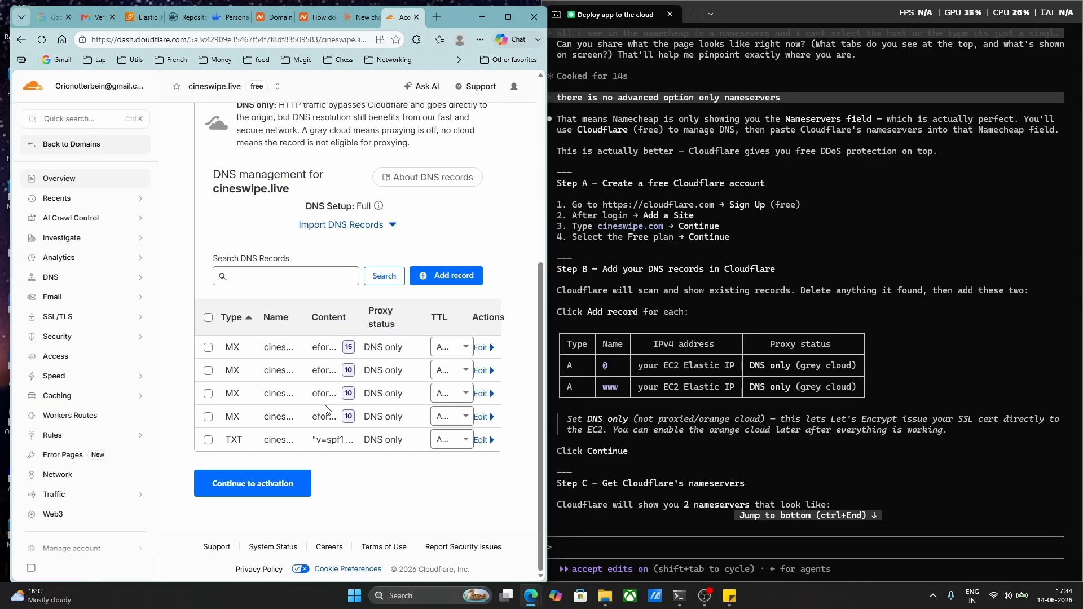
Delete the five remaining scanned DNS records, four MX and one TXT, confirming the permanent removal with DELETE.
left_click(213, 349)
left_click(208, 417)
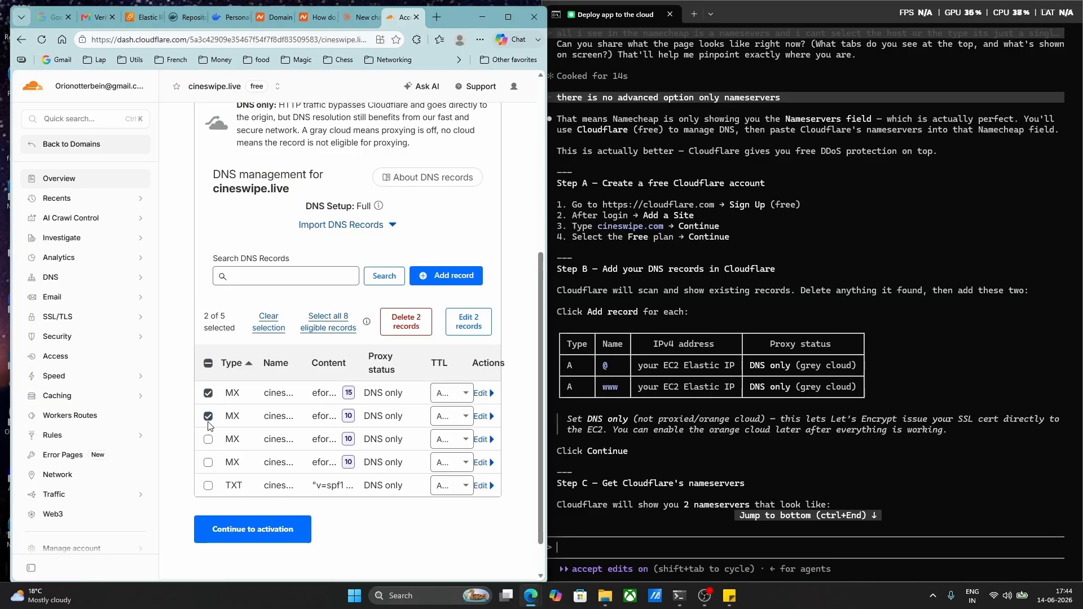
left_click(208, 439)
left_click(208, 463)
left_click(208, 486)
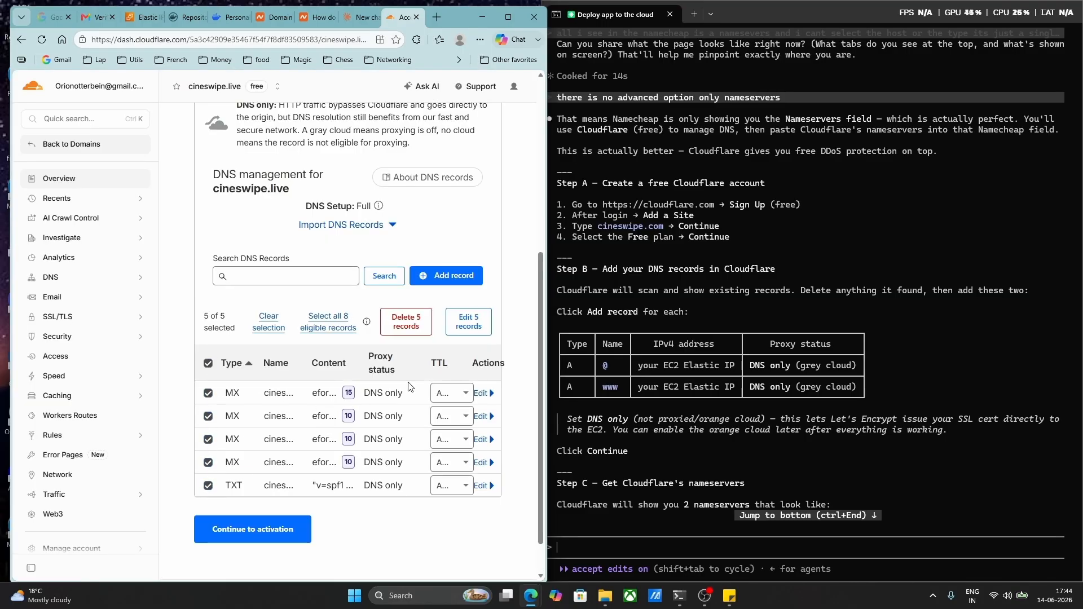
left_click(417, 326)
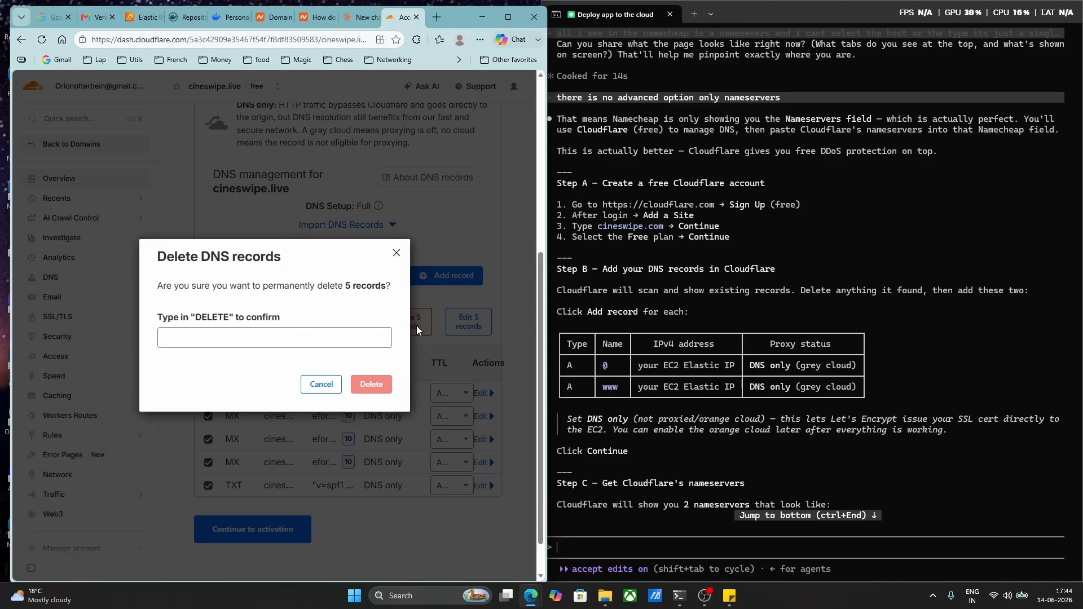
left_click(271, 335)
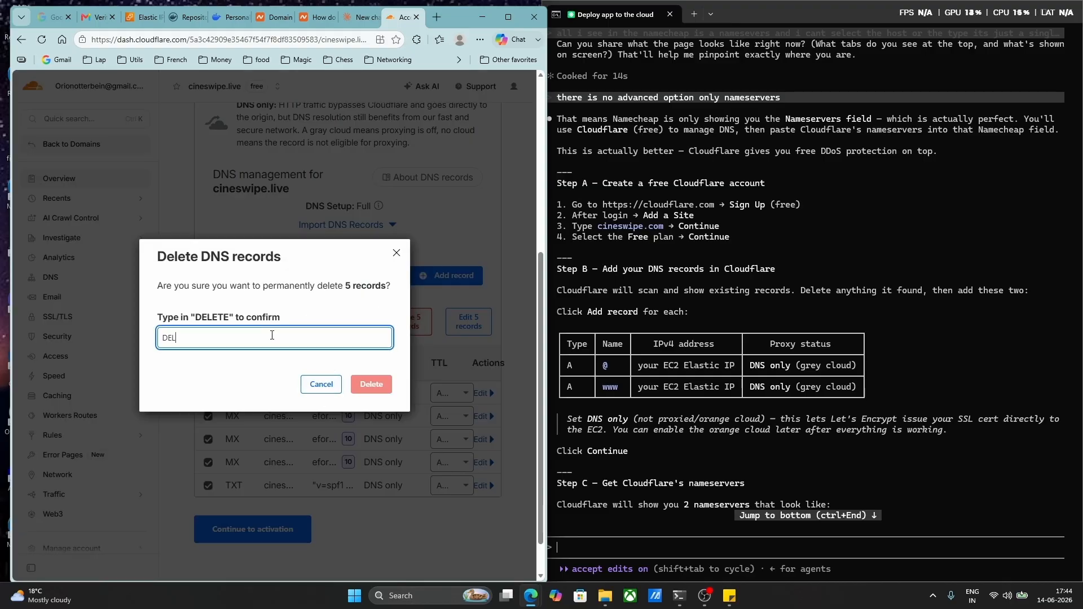
type("DELETE")
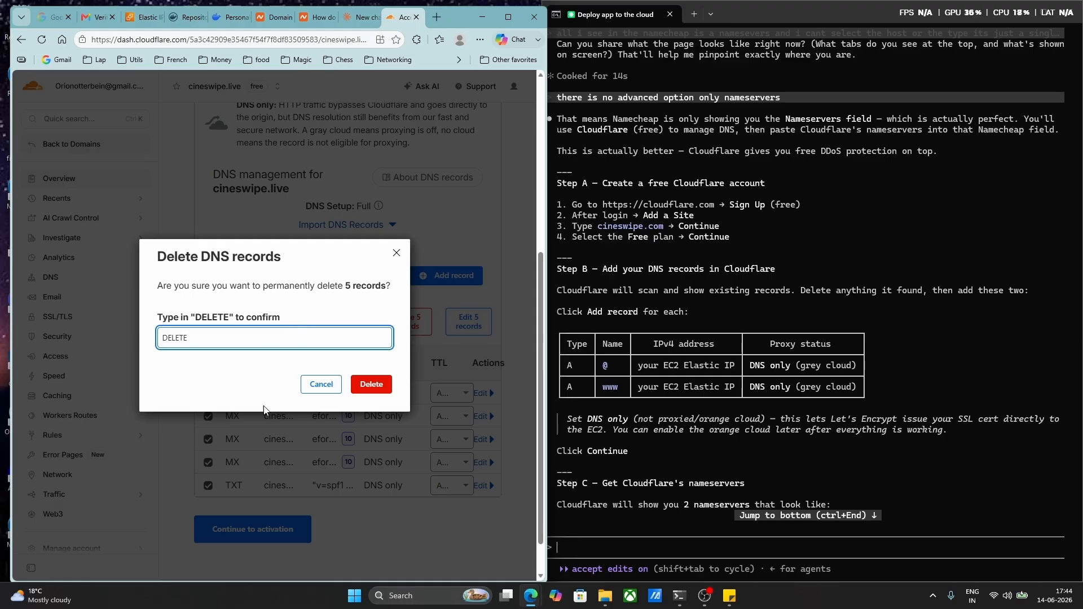
left_click(371, 386)
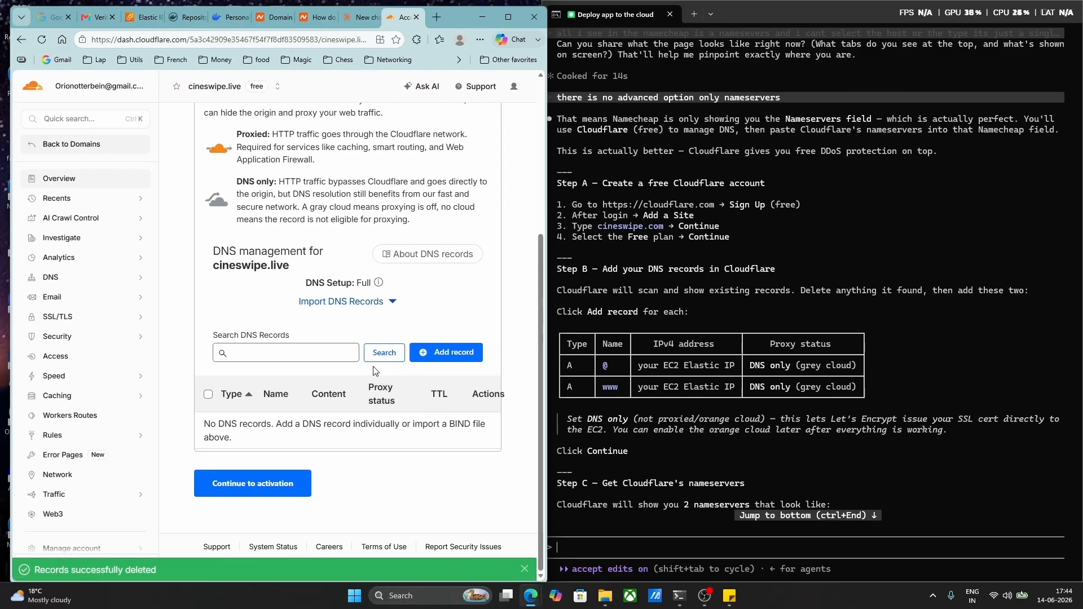
Start a new A record with @ as the name for the root domain.
left_click(432, 353)
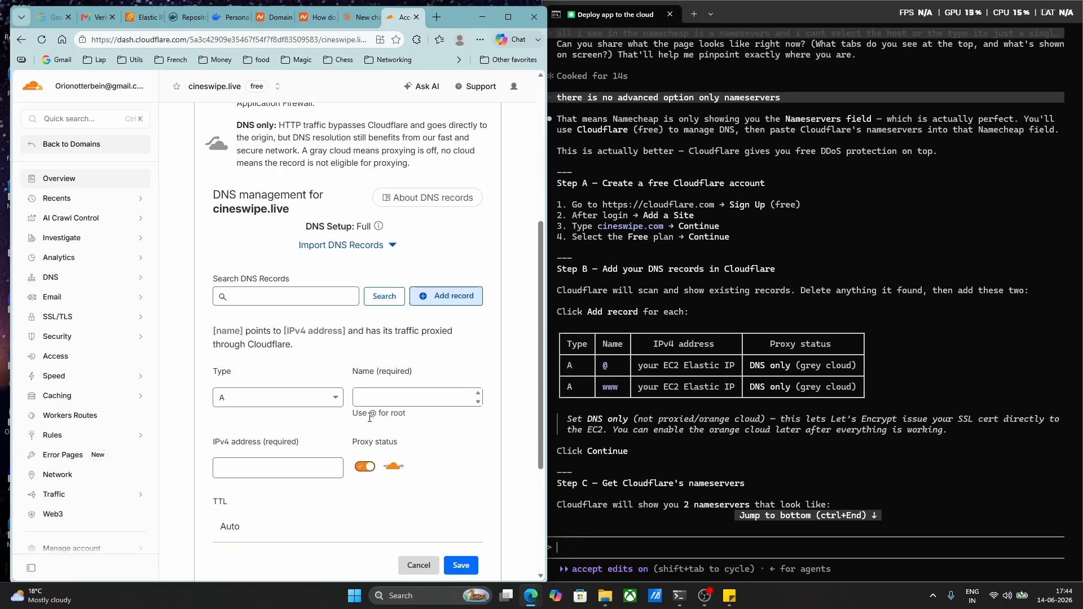
left_click(368, 393)
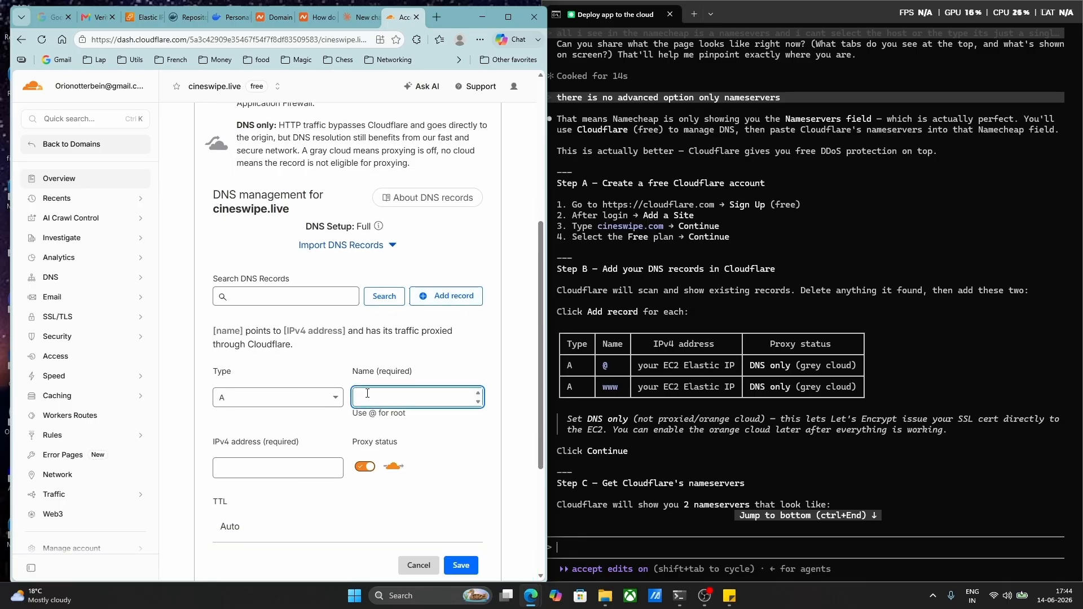
type("@")
scroll(279, 439, "down", 1)
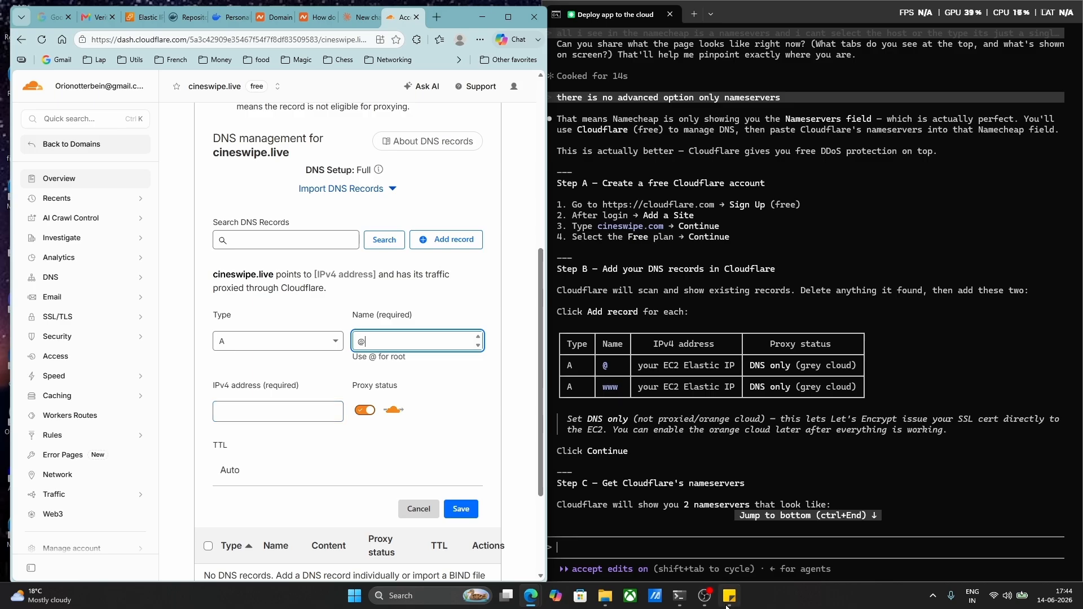
Fill in the @ record's IPv4 address with the EC2 Elastic IP from Sticky Notes, make it DNS only and save it.
mouse_move(729, 595)
left_click(725, 554)
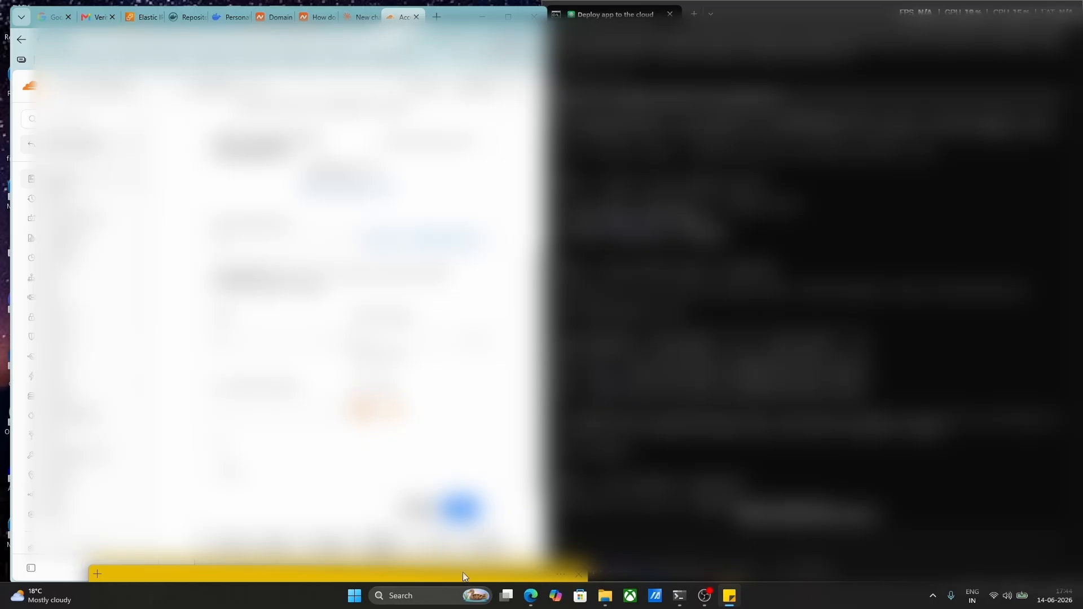
left_click_drag(463, 571, 932, 46)
scroll(806, 136, "down", 1)
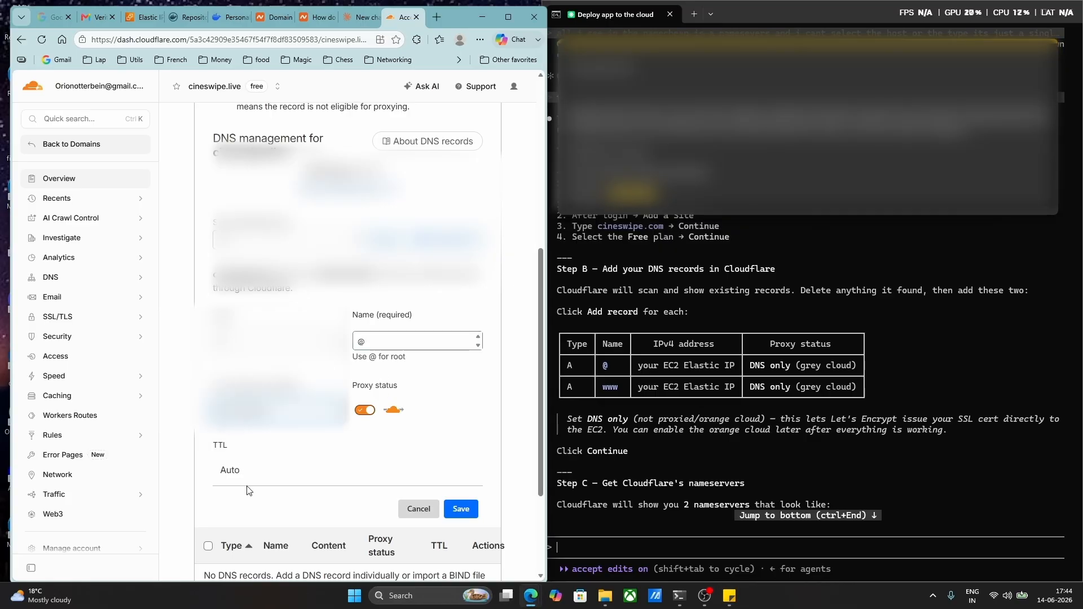
scroll(429, 483, "down", 2)
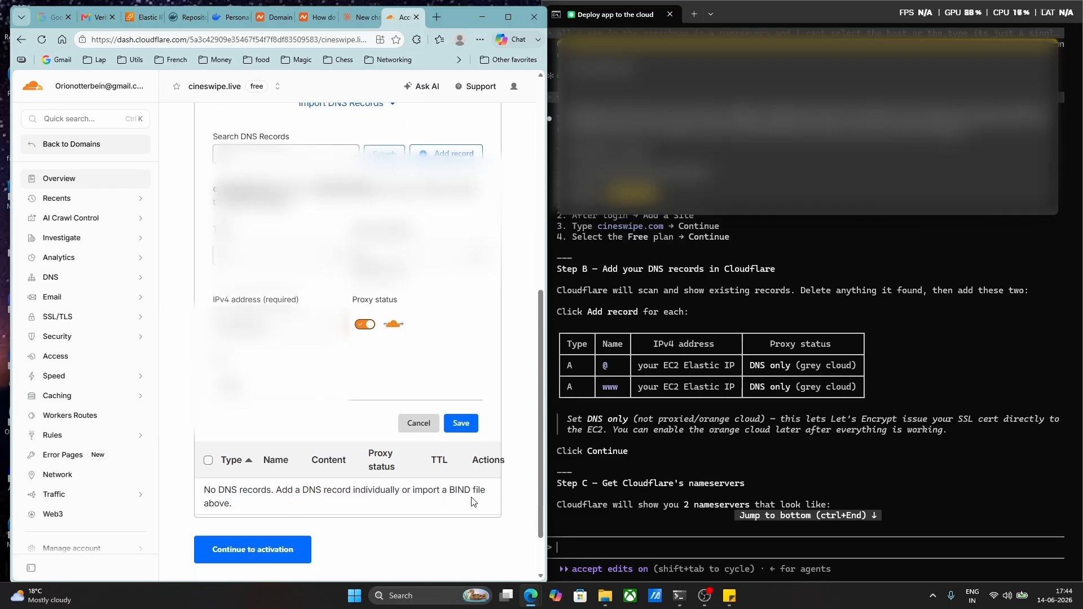
scroll(469, 373, "up", 1)
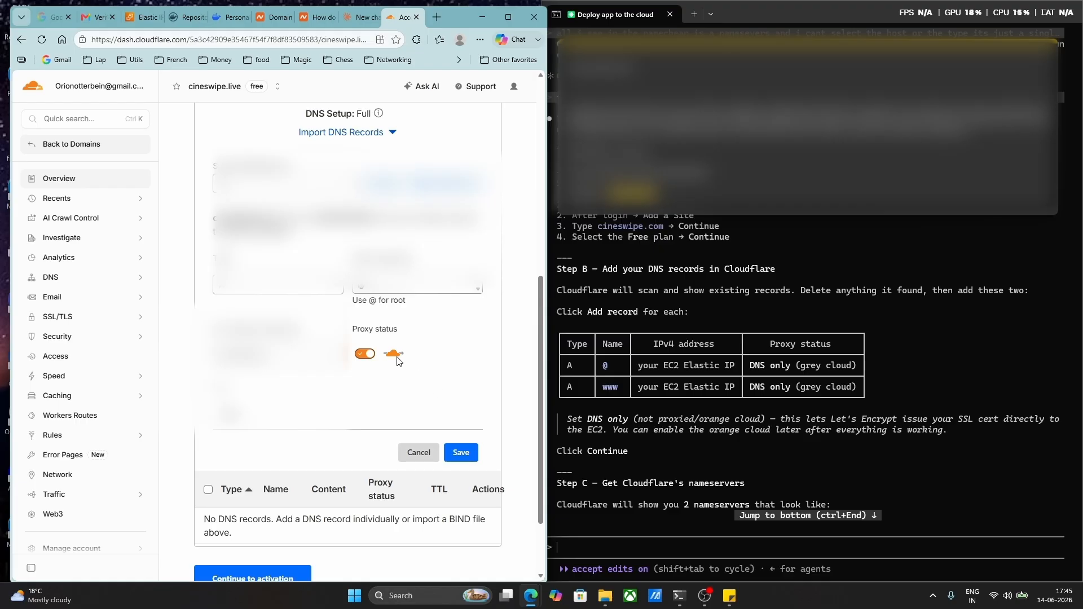
left_click(370, 355)
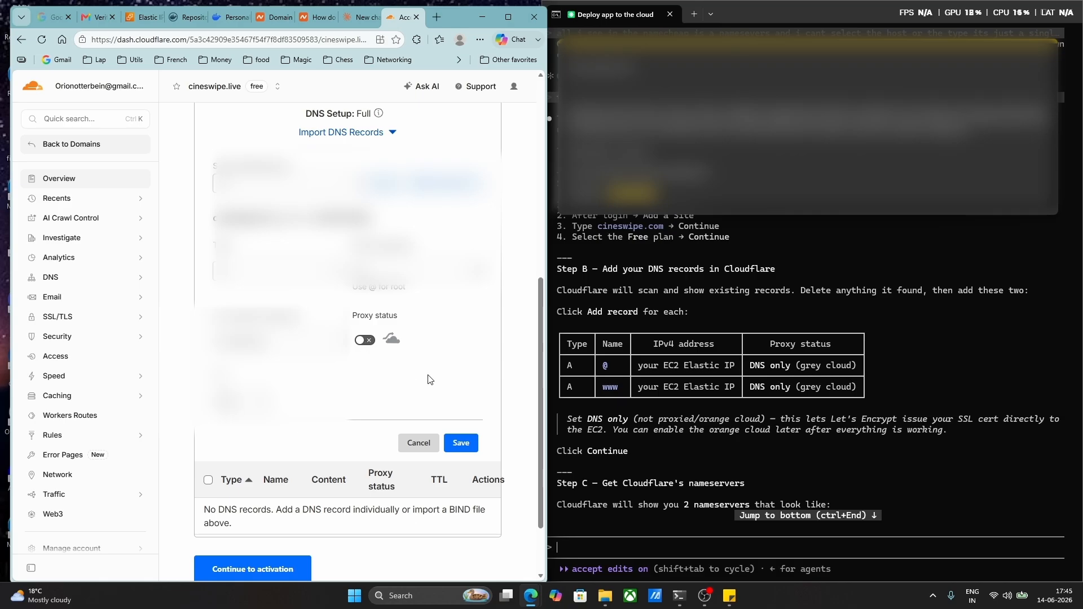
left_click(467, 440)
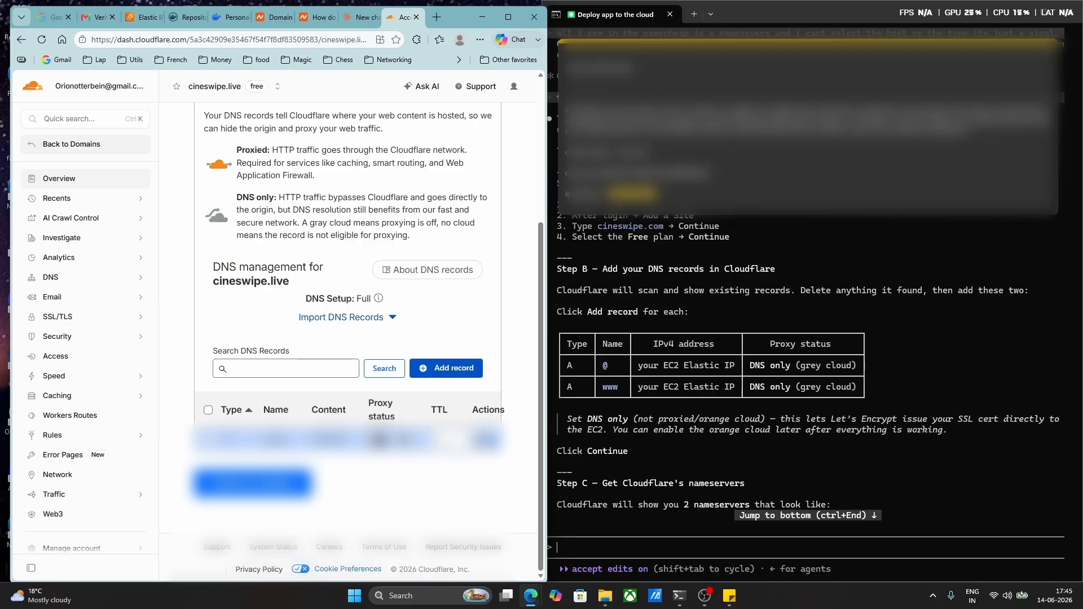
Start a second A record with www as the name.
left_click(460, 370)
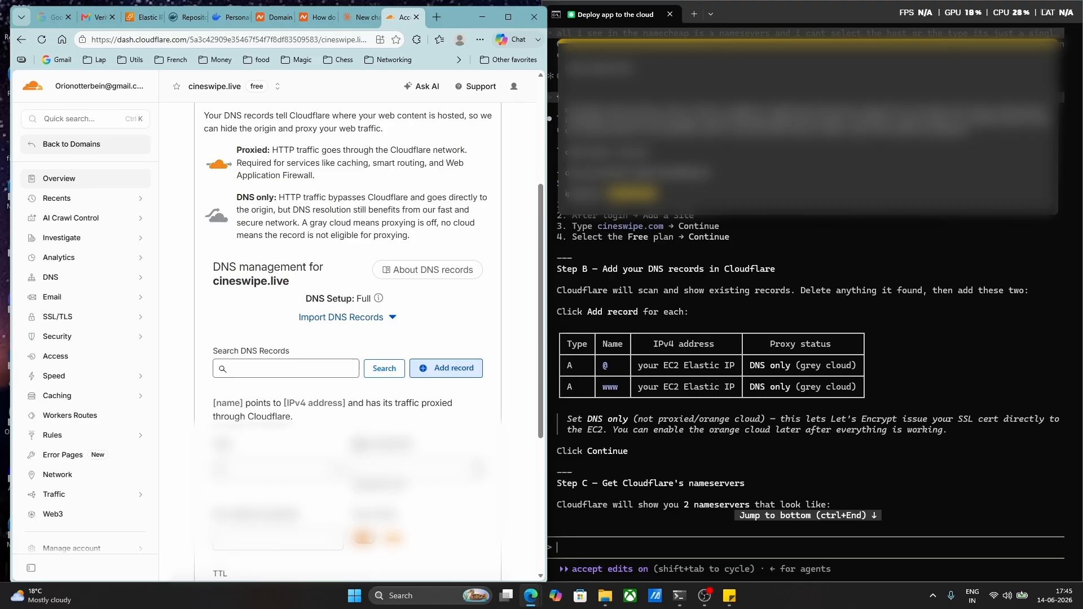
scroll(274, 253, "down", 4)
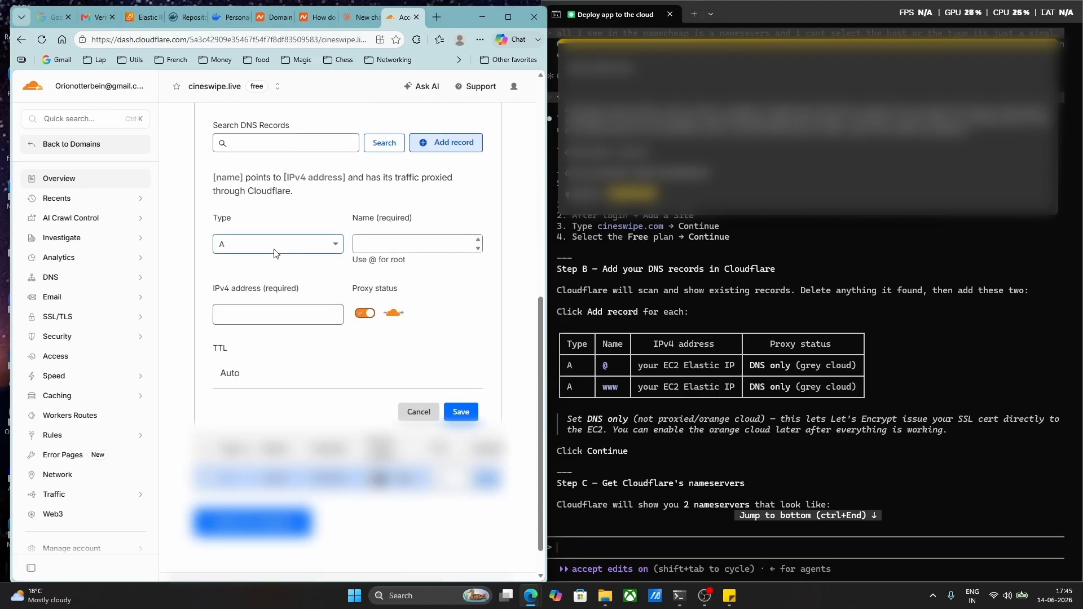
left_click(400, 243)
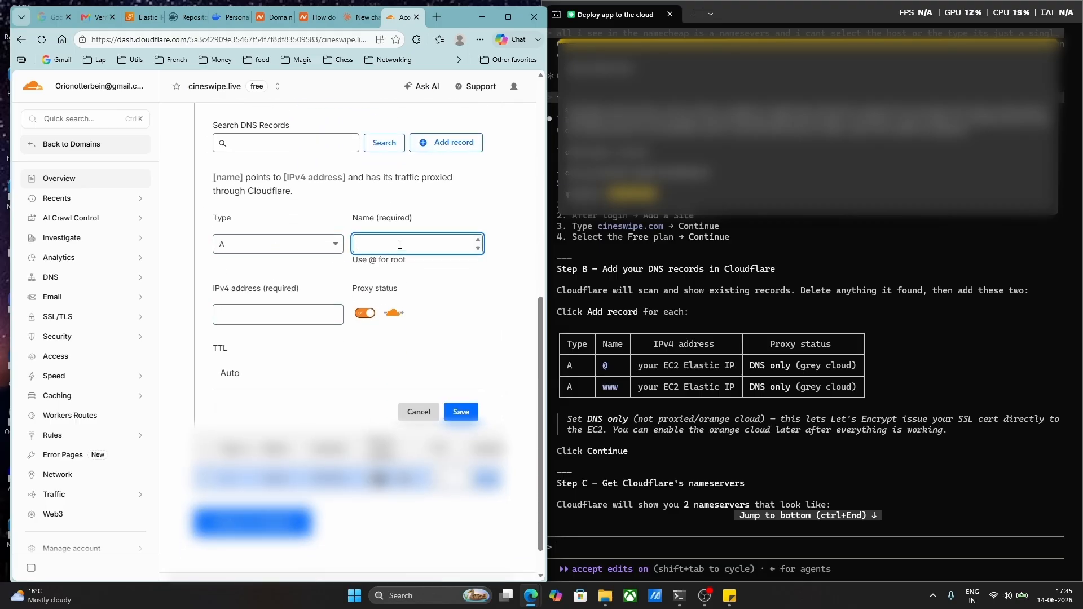
type("www")
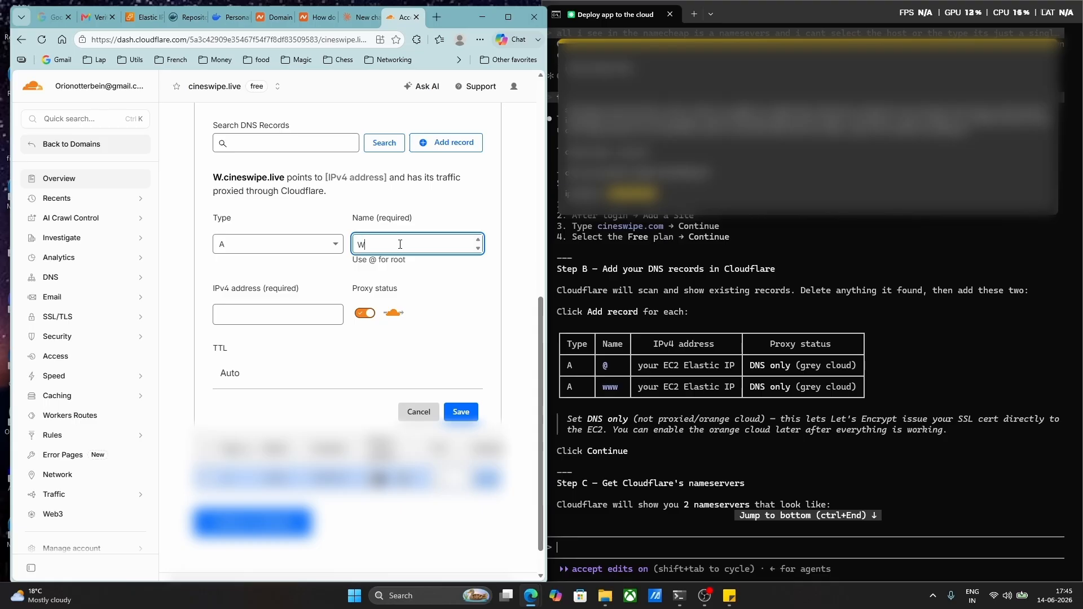
key("BackSpace")
key("BackSpace")
key("BackSpace")
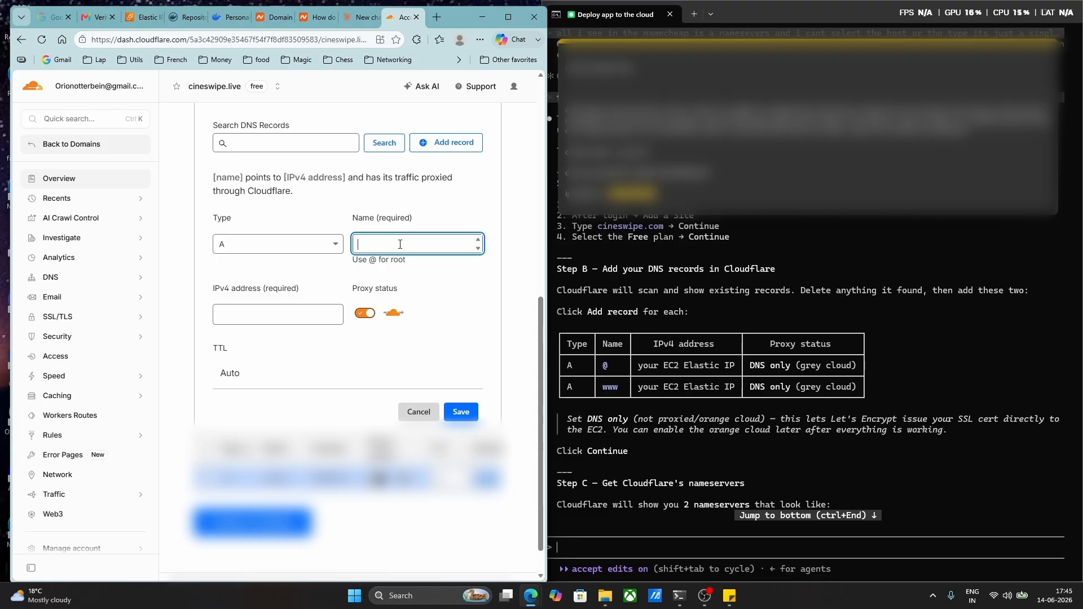
type("www")
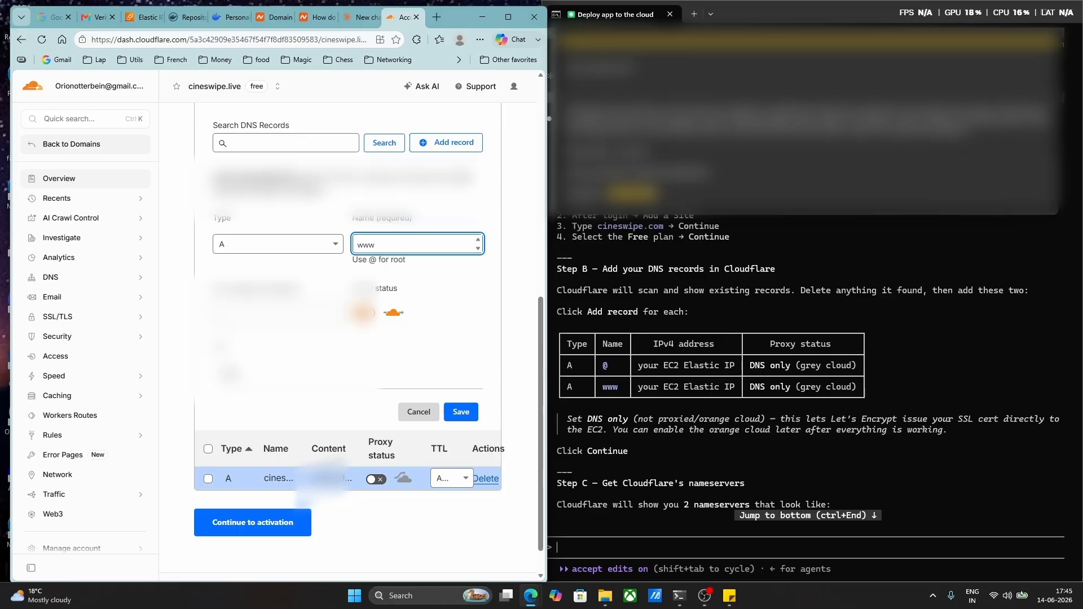
Copy the EC2 Elastic IP from Sticky Notes into the www record's IPv4 address in Cloudflare.
left_click(633, 193)
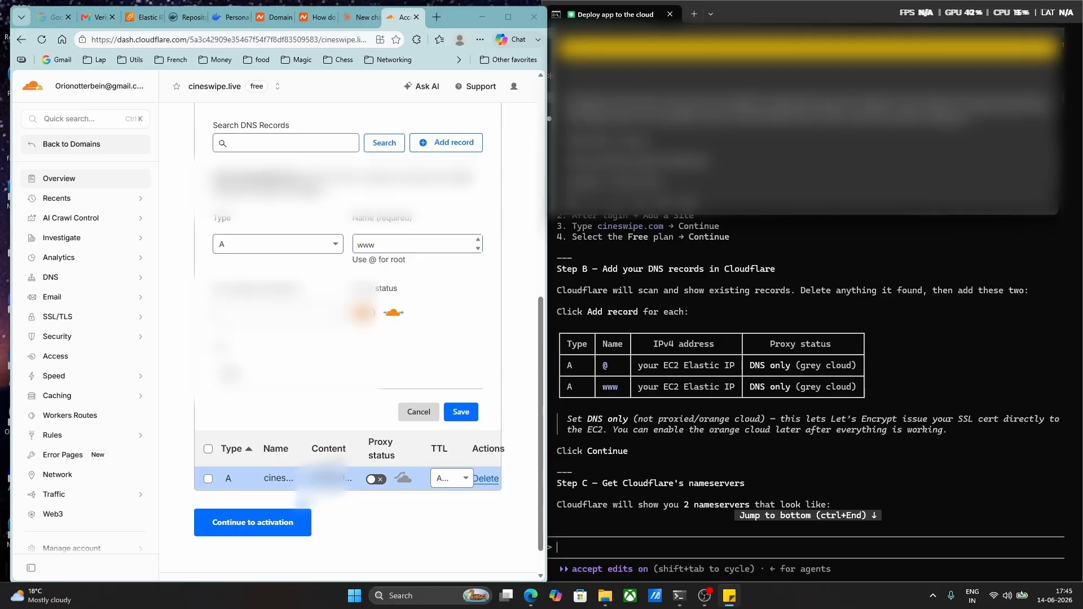
double_click(632, 183)
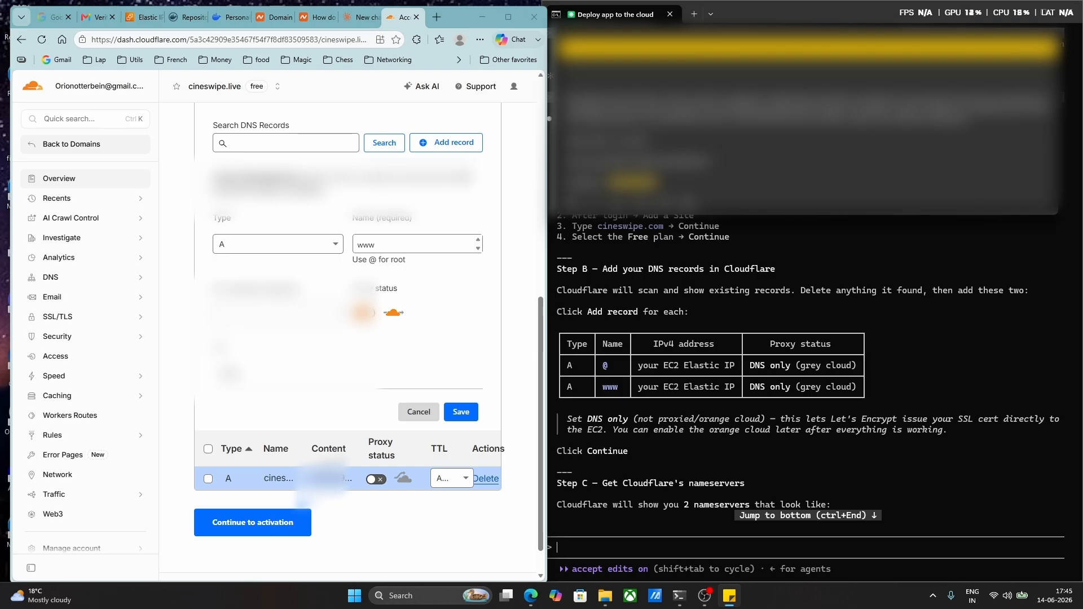
left_click(278, 313)
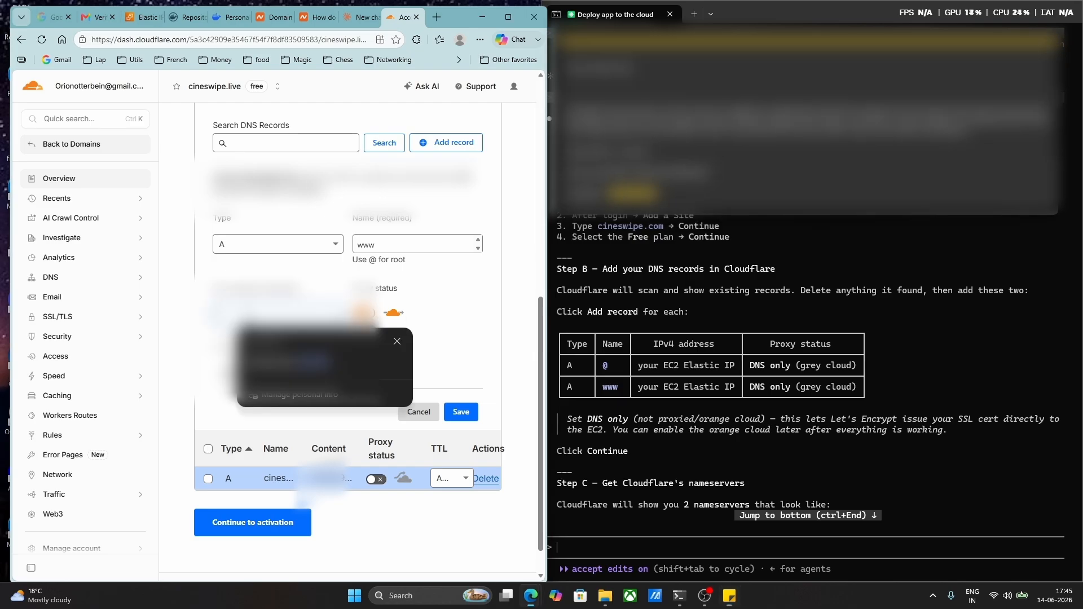
key("ctrl+v")
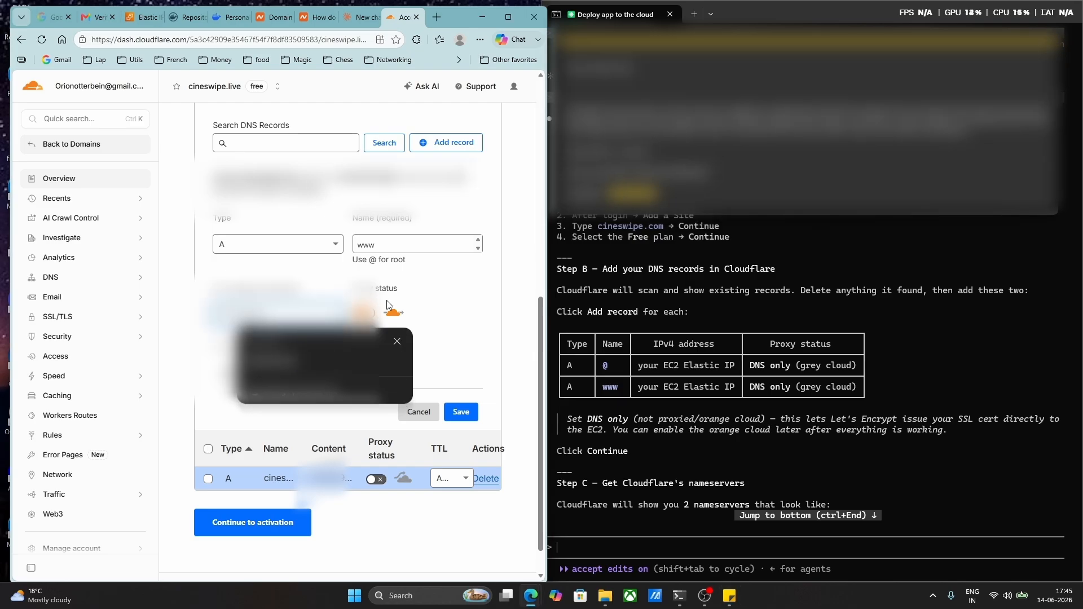
Turn off proxying for the www record so it is DNS only, and save it.
left_click(366, 313)
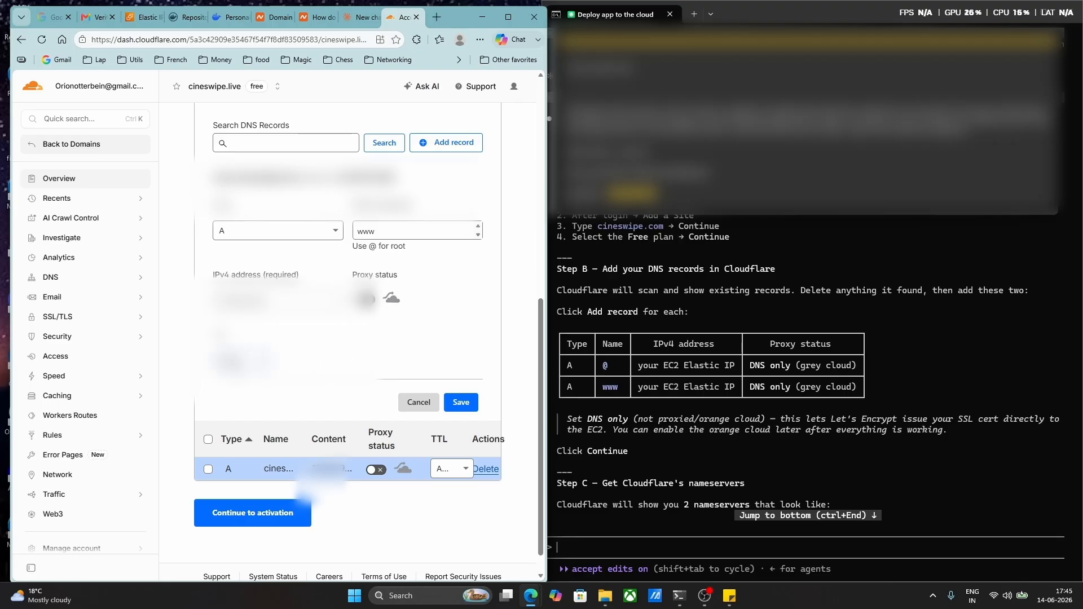
left_click(243, 362)
left_click(231, 384)
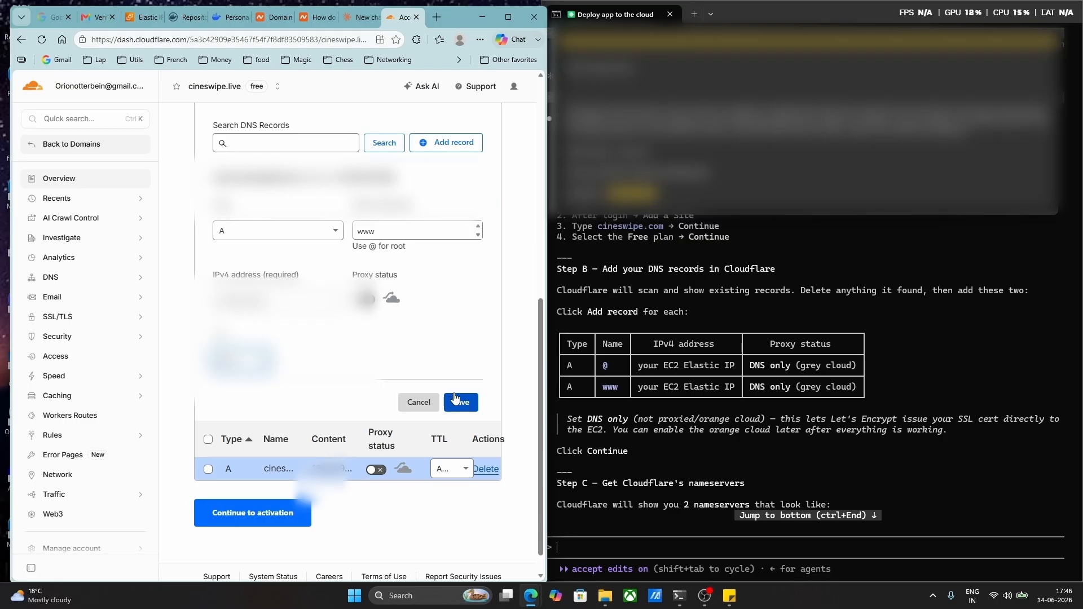
scroll(656, 384, "down", 1)
scroll(656, 383, "down", 2)
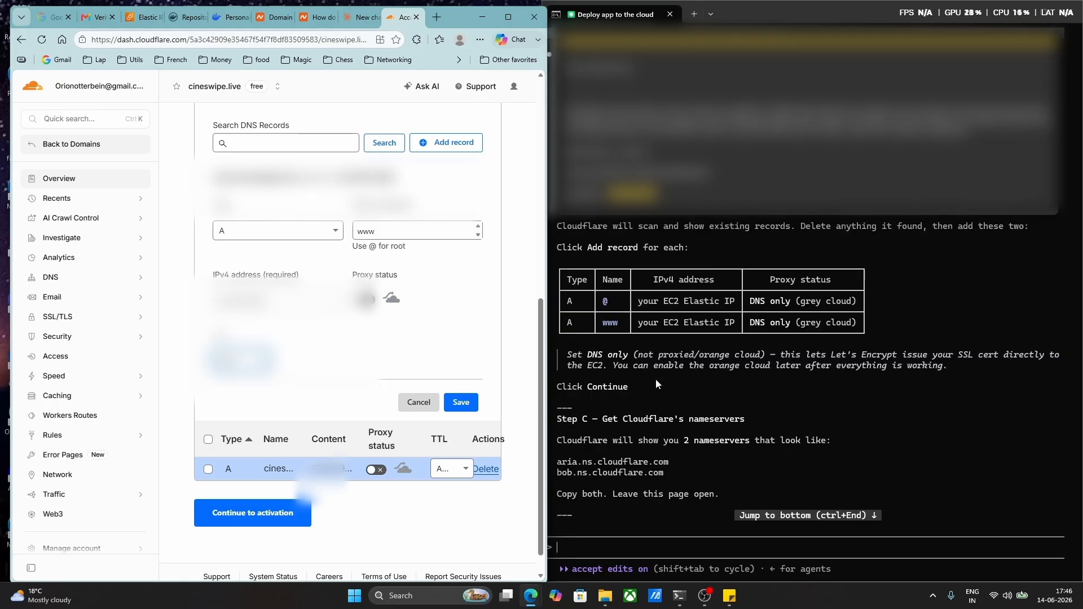
scroll(656, 383, "down", 1)
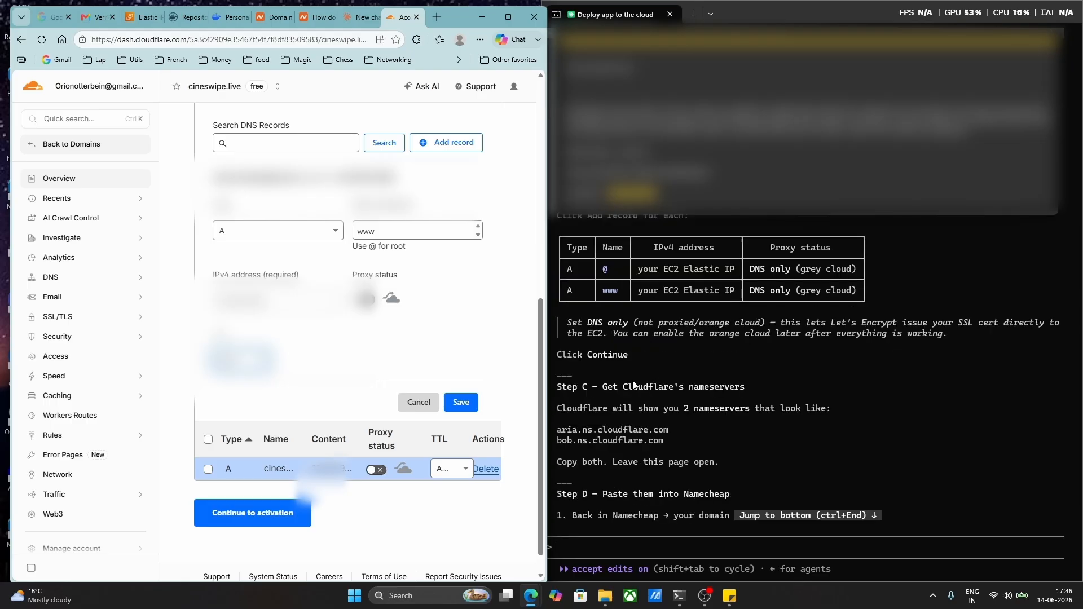
left_click(461, 403)
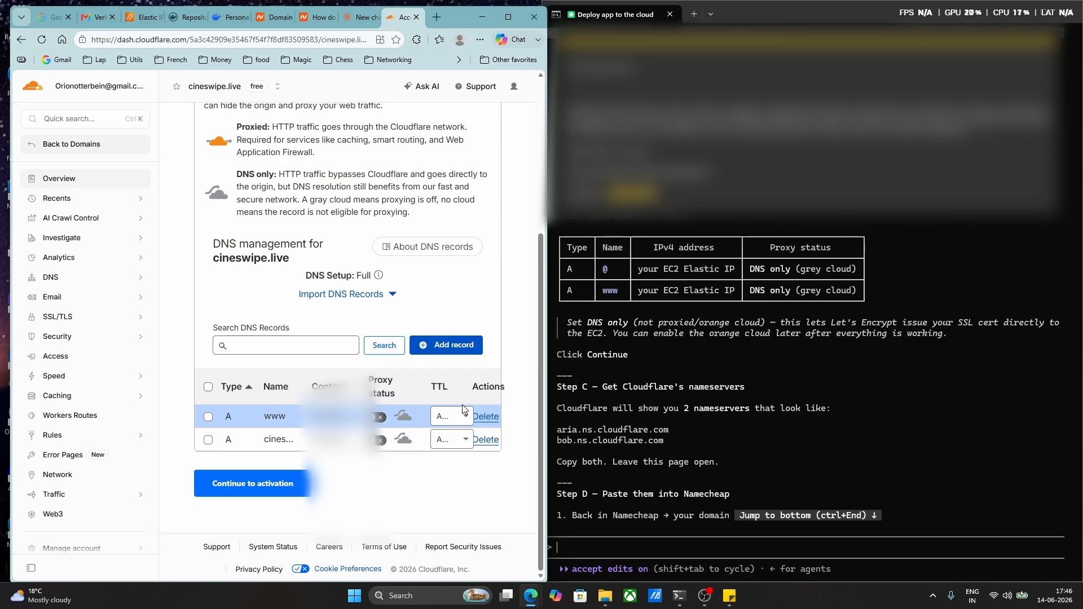
Check the setup instructions and continue to activation with both records kept DNS only, postponing the proxy recommendation.
scroll(462, 405, "up", 4)
scroll(462, 405, "down", 4)
scroll(797, 398, "up", 4)
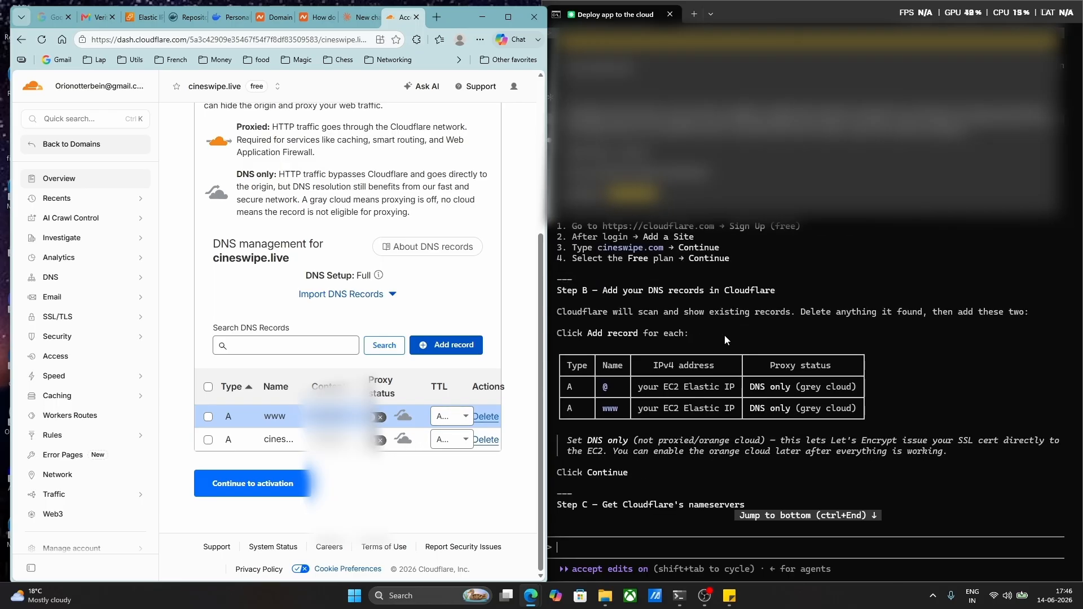
scroll(724, 335, "down", 2)
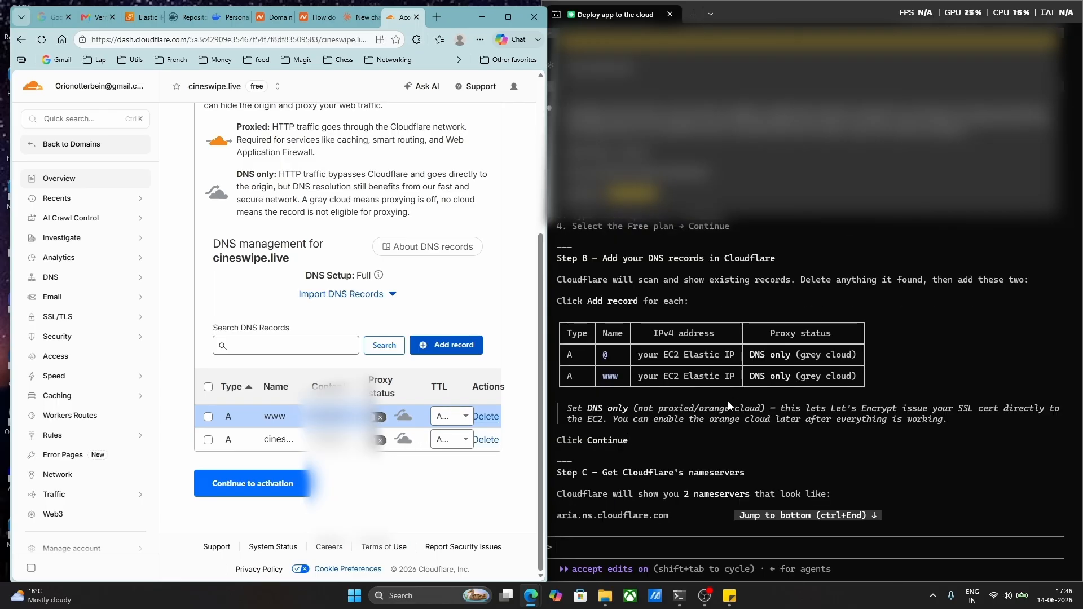
left_click(260, 486)
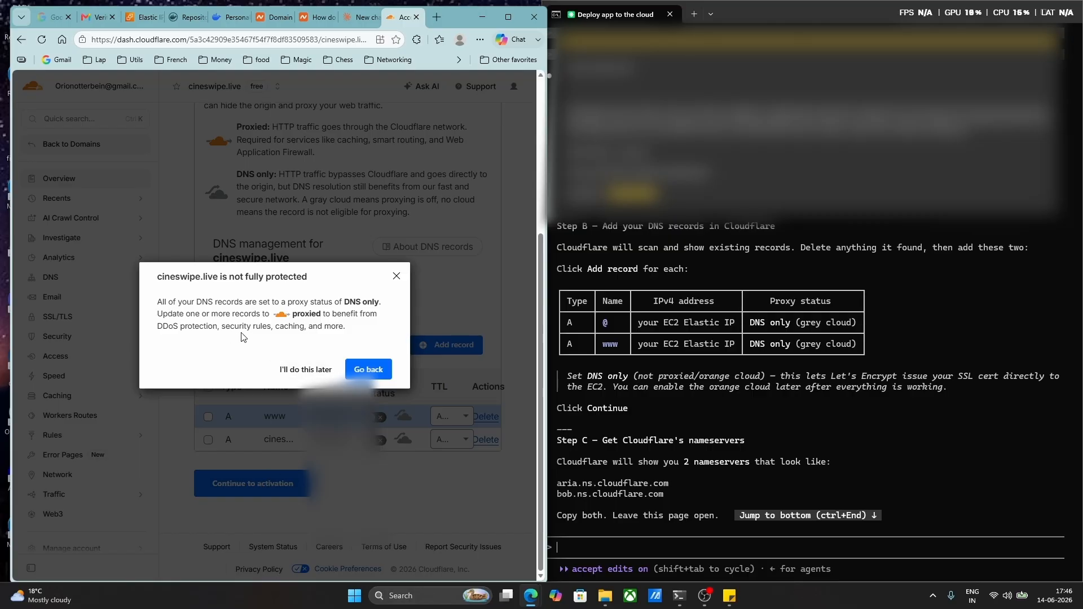
left_click(377, 370)
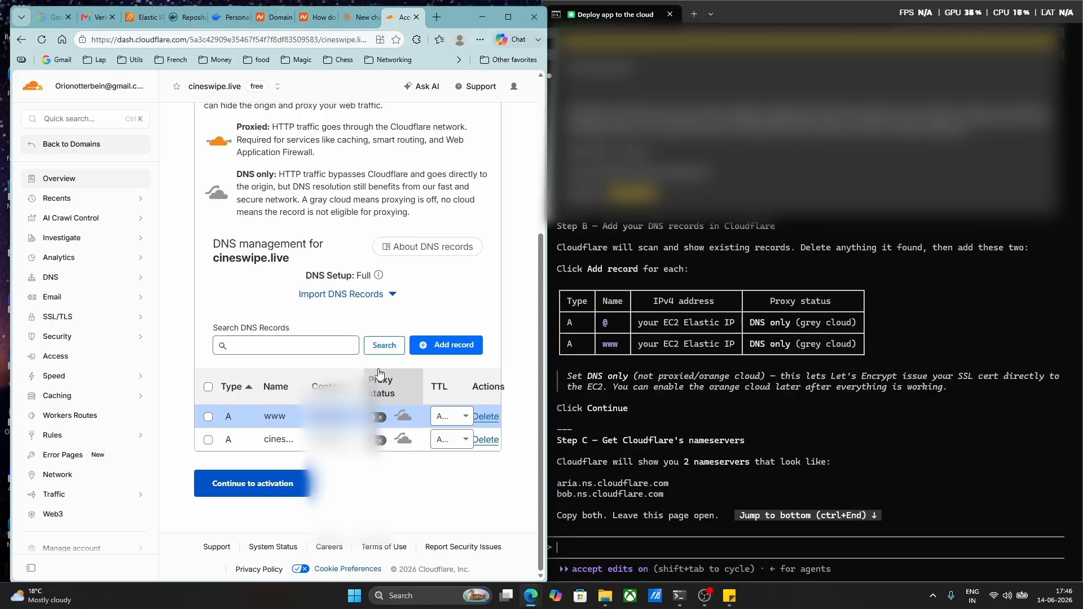
left_click(275, 483)
left_click(306, 370)
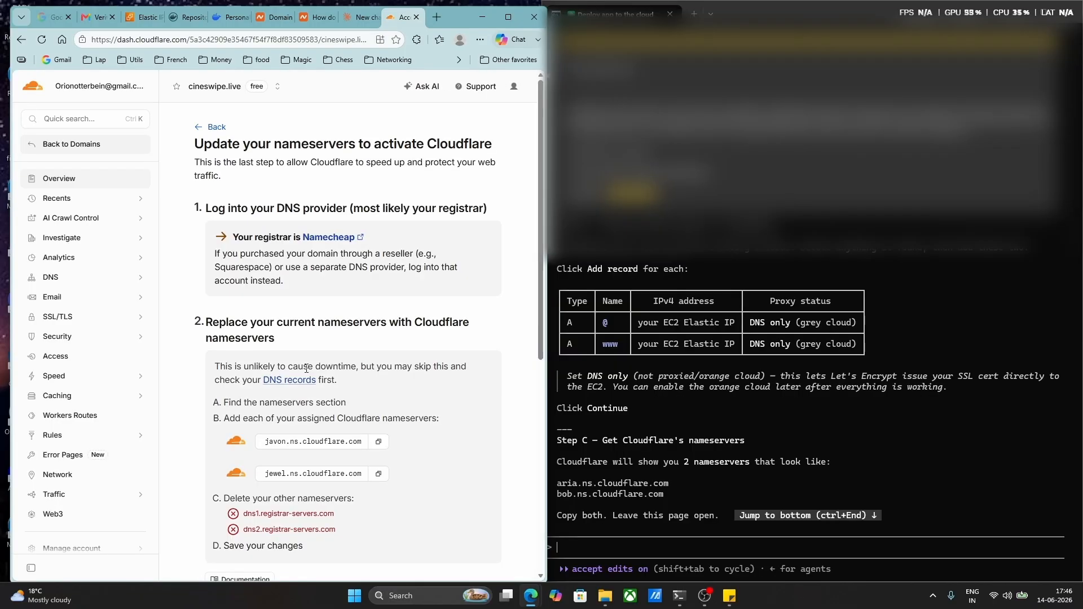
Review Cloudflare's assigned nameservers and enter javon.ns.cloudflare.com as the first Custom DNS nameserver for cineswipe.live in Namecheap.
scroll(380, 412, "down", 1)
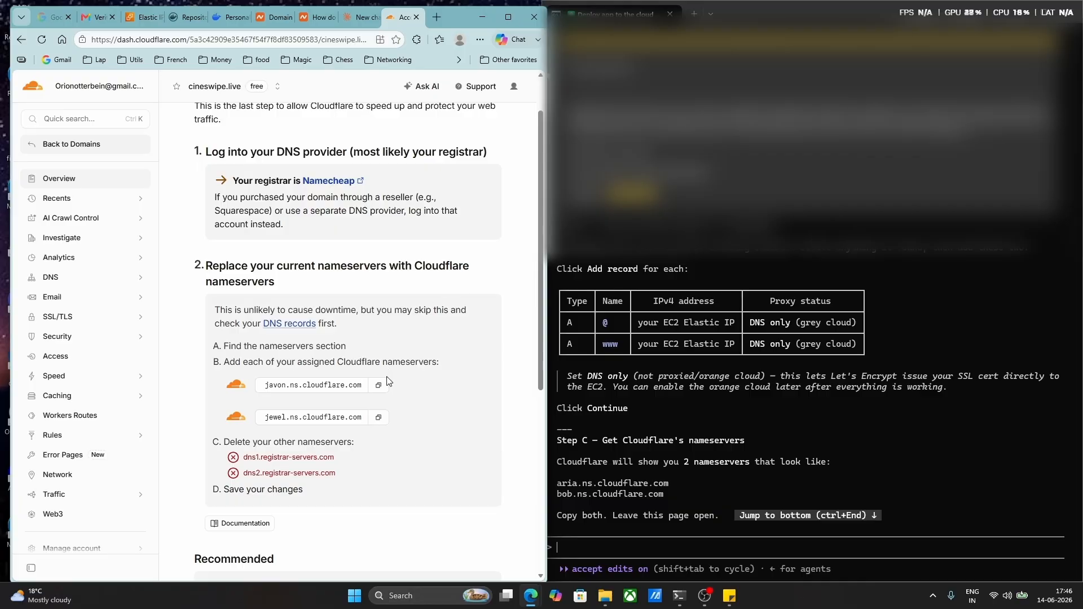
scroll(664, 391, "down", 1)
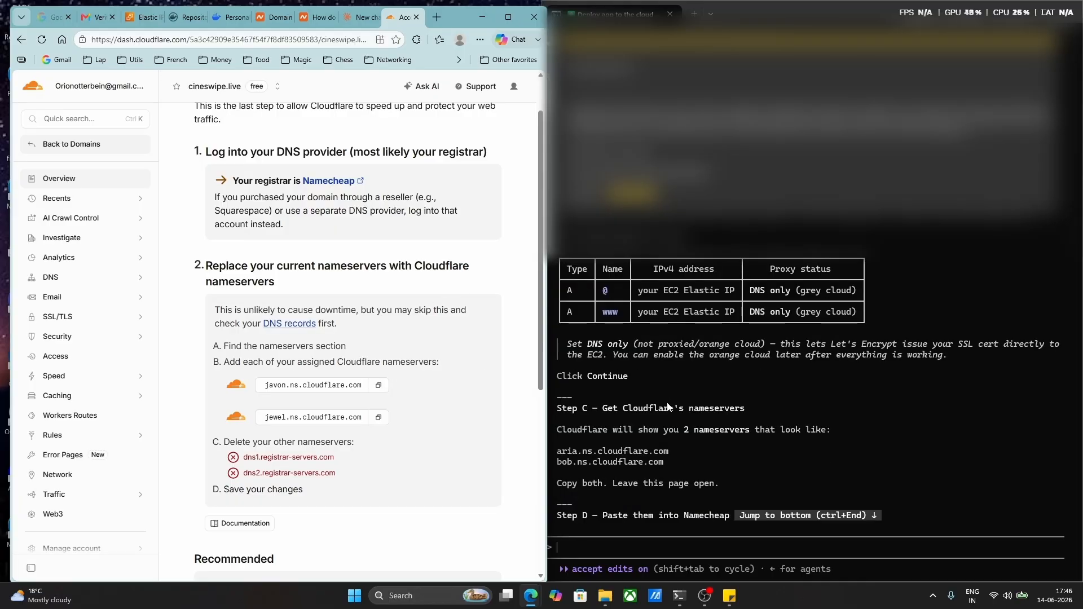
scroll(667, 401, "up", 2)
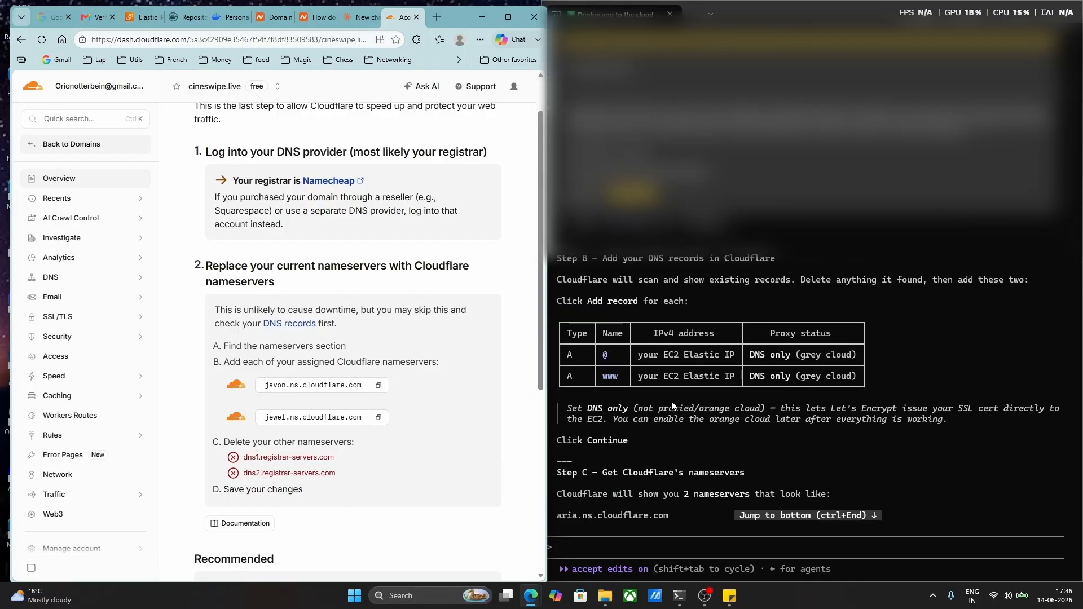
scroll(670, 384, "down", 1)
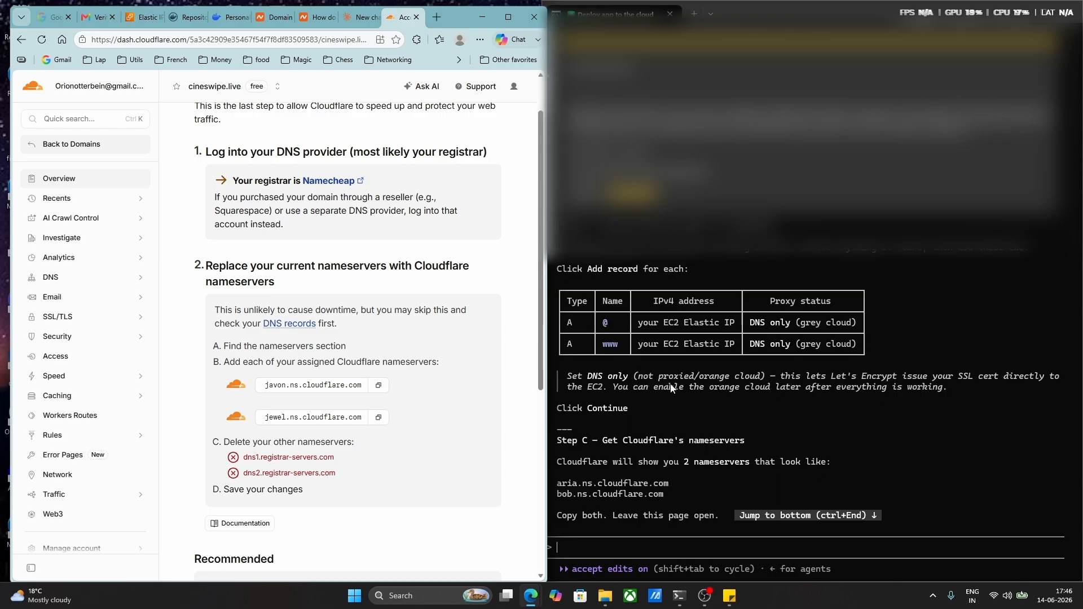
left_click(836, 11)
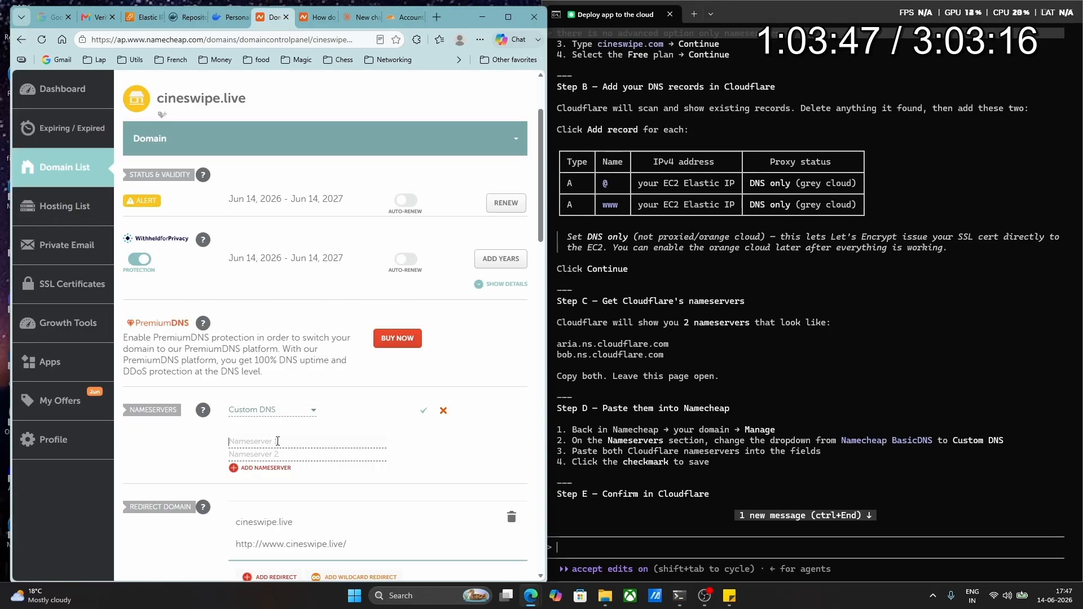
type("javon.ns.cloudflare.com")
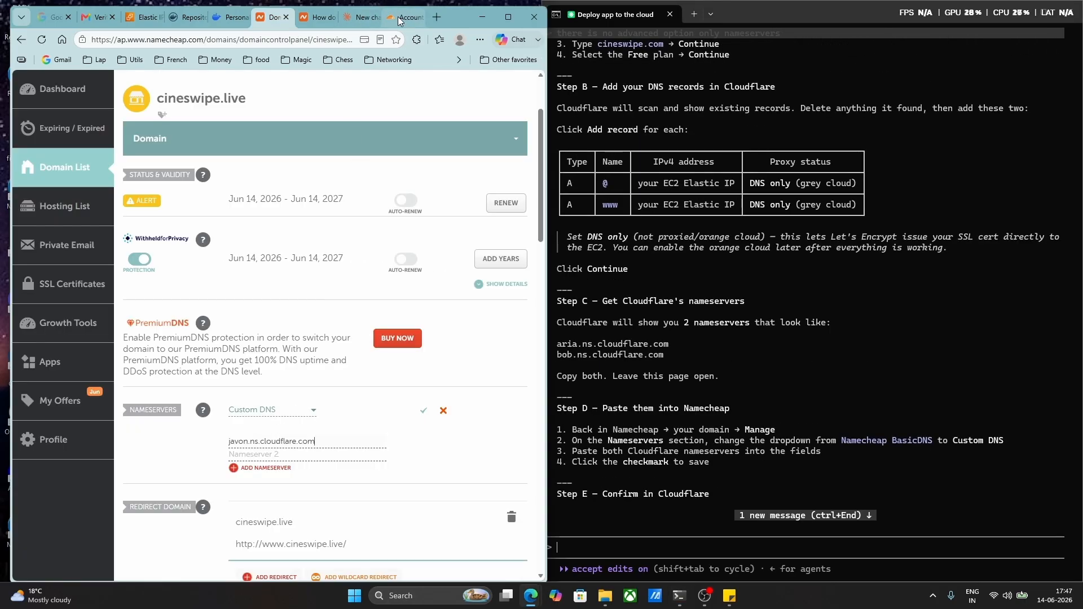
Copy the second assigned nameserver, jewel.ns.cloudflare.com, from Cloudflare into the Nameserver 2 field in Namecheap.
left_click(393, 22)
left_click(378, 417)
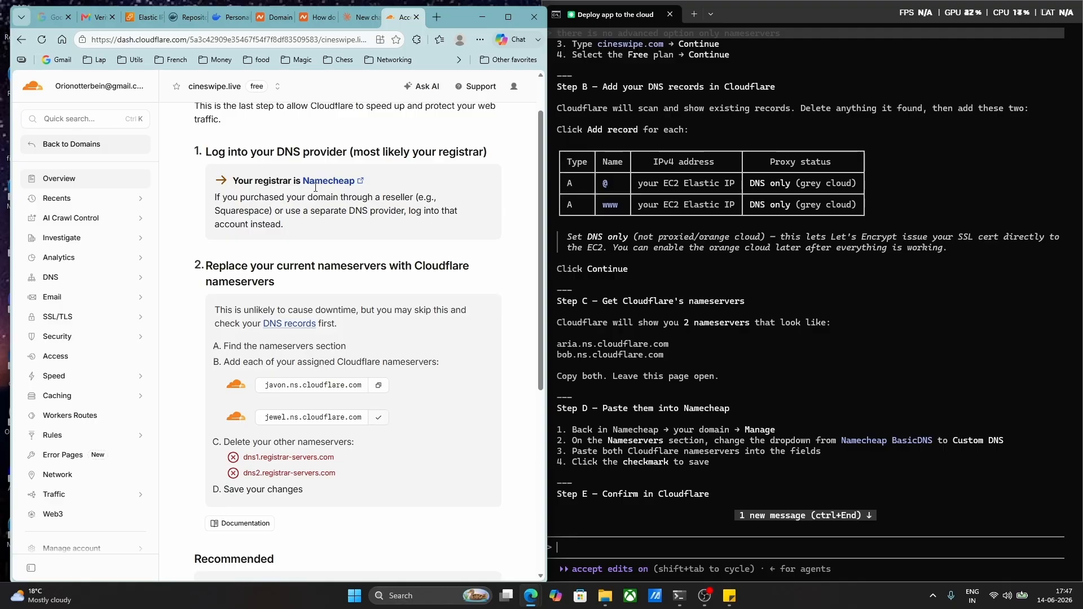
left_click(276, 18)
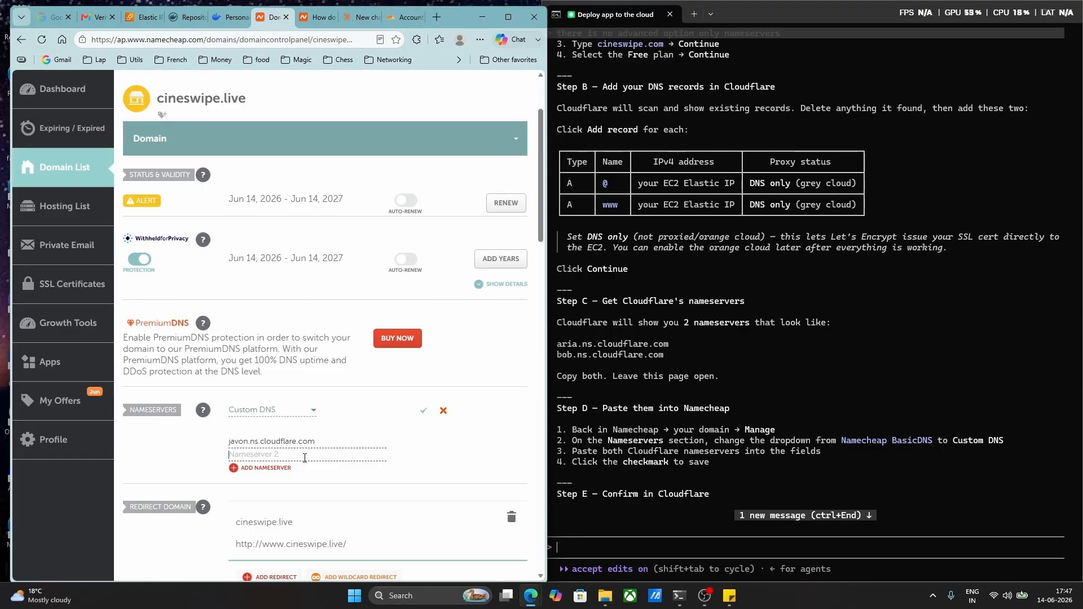
key("ctrl+v")
Check the terminal's Namecheap instructions and save the Custom DNS nameservers for cineswipe.live.
scroll(412, 451, "down", 1)
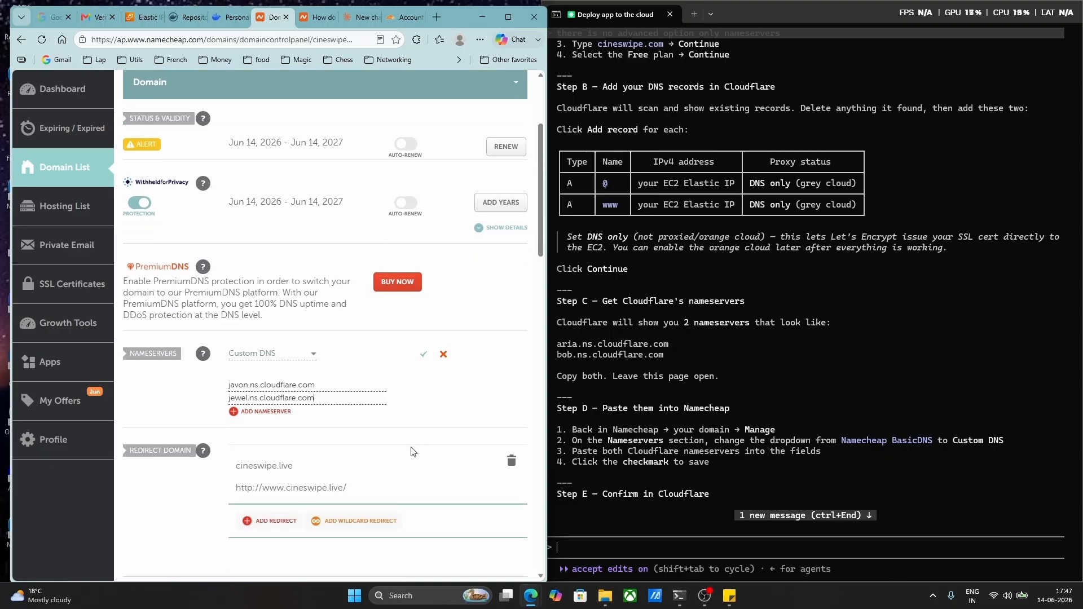
scroll(449, 405, "down", 10)
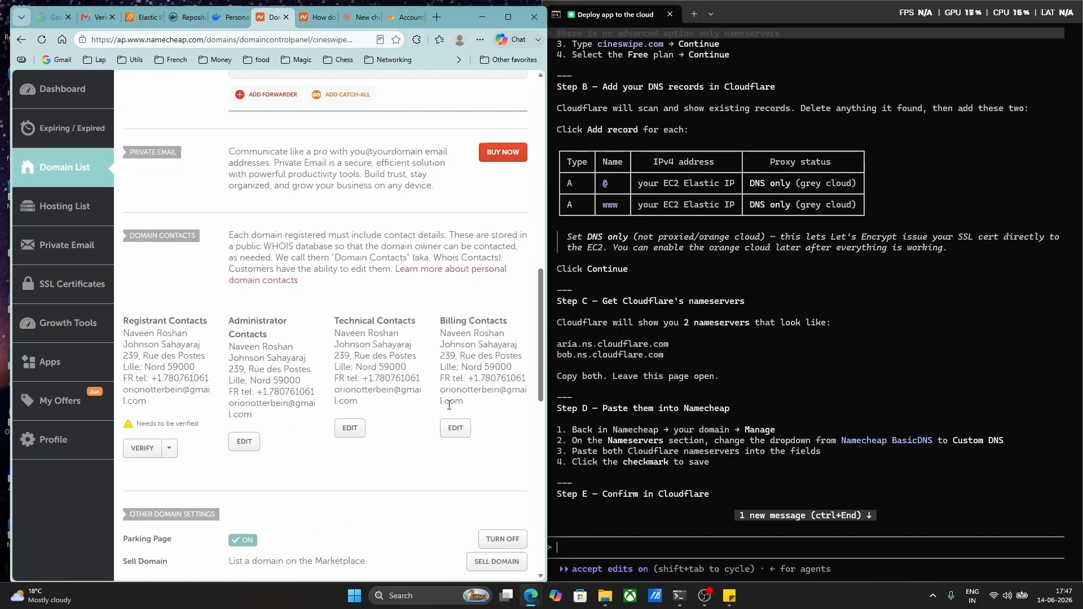
scroll(449, 405, "down", 4)
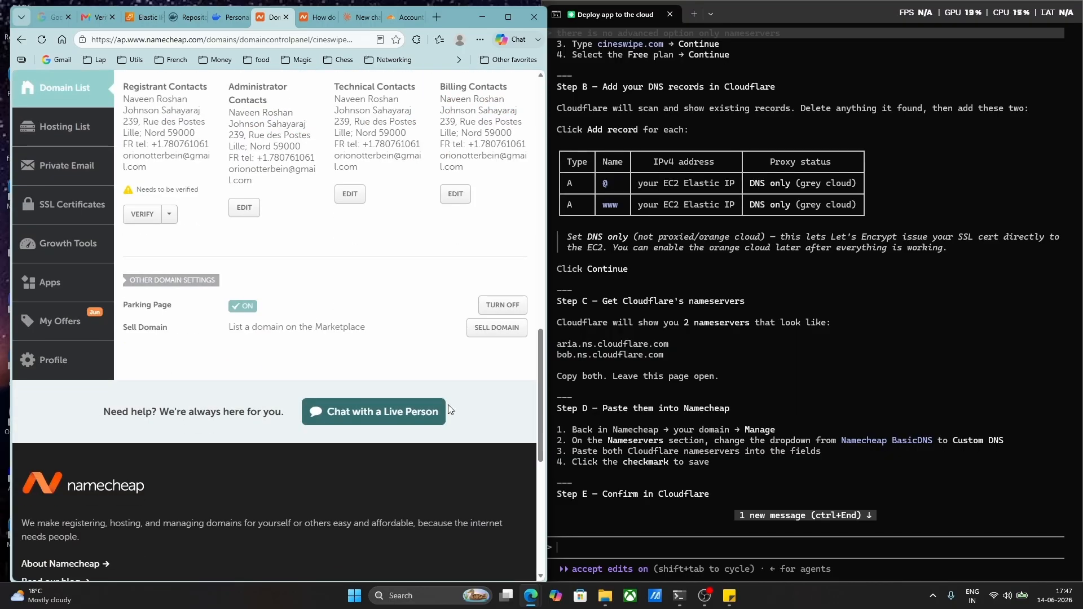
scroll(449, 409, "up", 15)
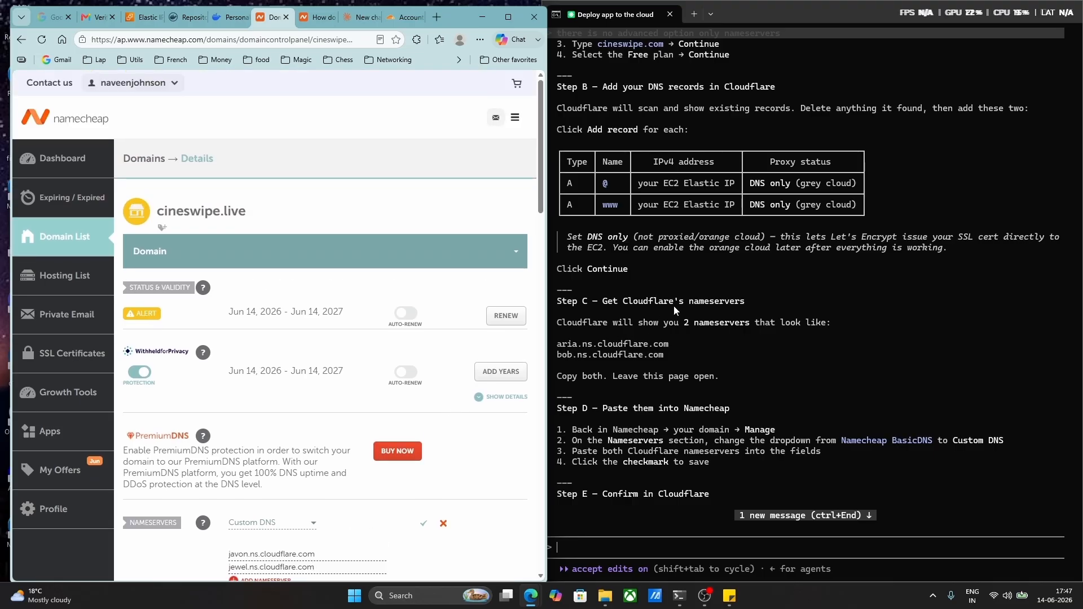
scroll(677, 338, "down", 3)
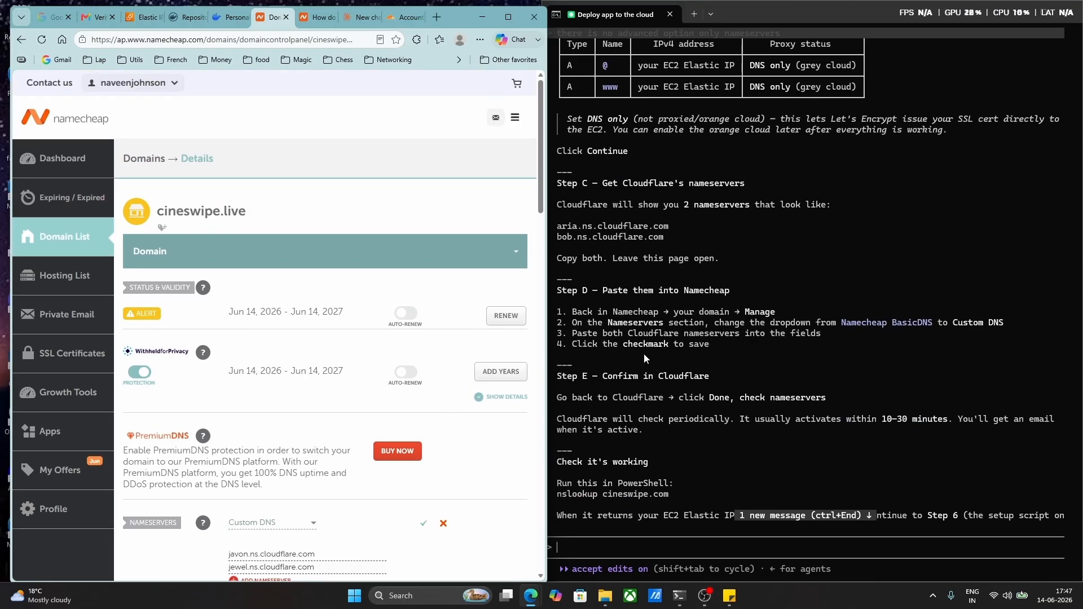
scroll(517, 456, "down", 2)
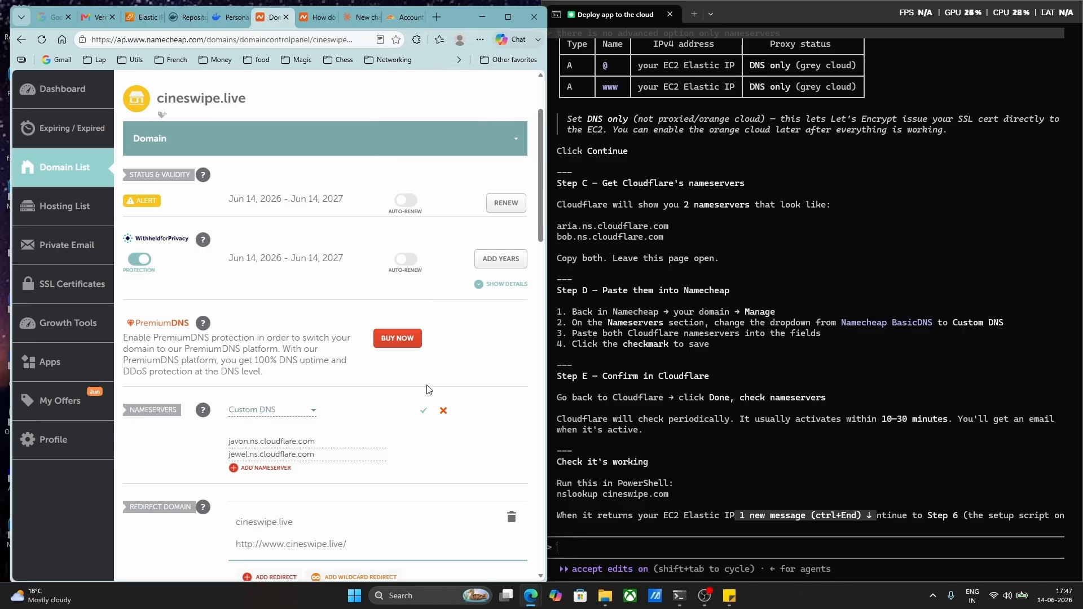
left_click(424, 411)
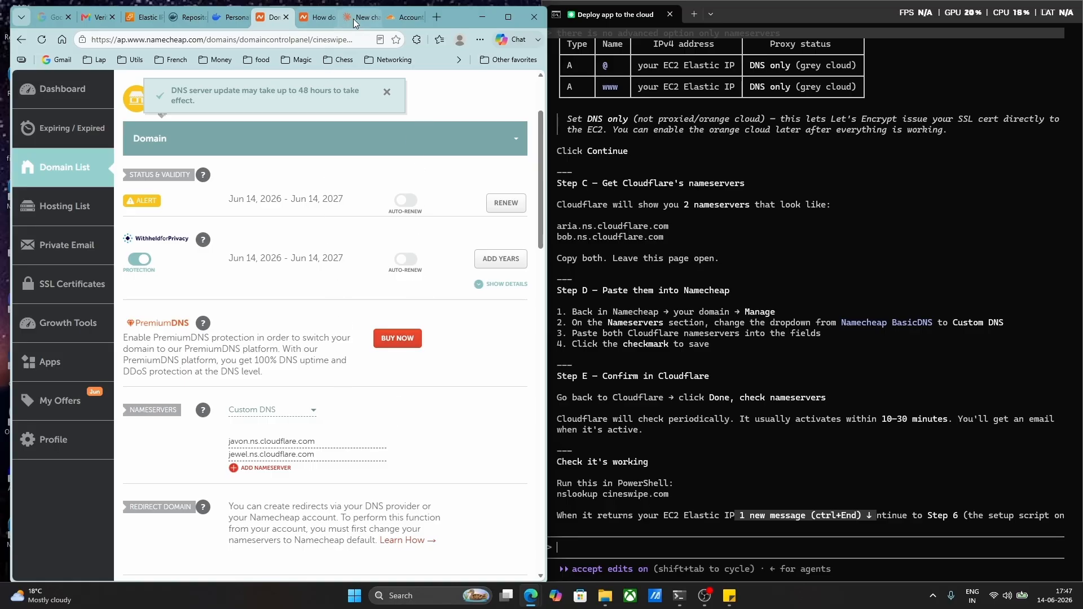
Switch back to Cloudflare and confirm that the nameservers for cineswipe.live have been updated at the registrar.
mouse_move(404, 18)
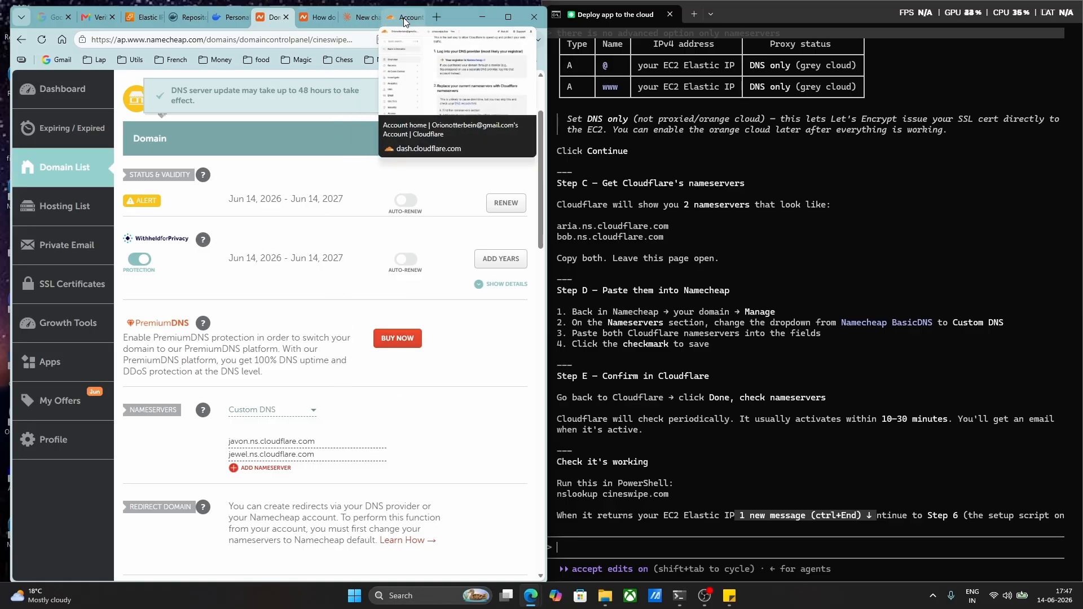
left_click(404, 18)
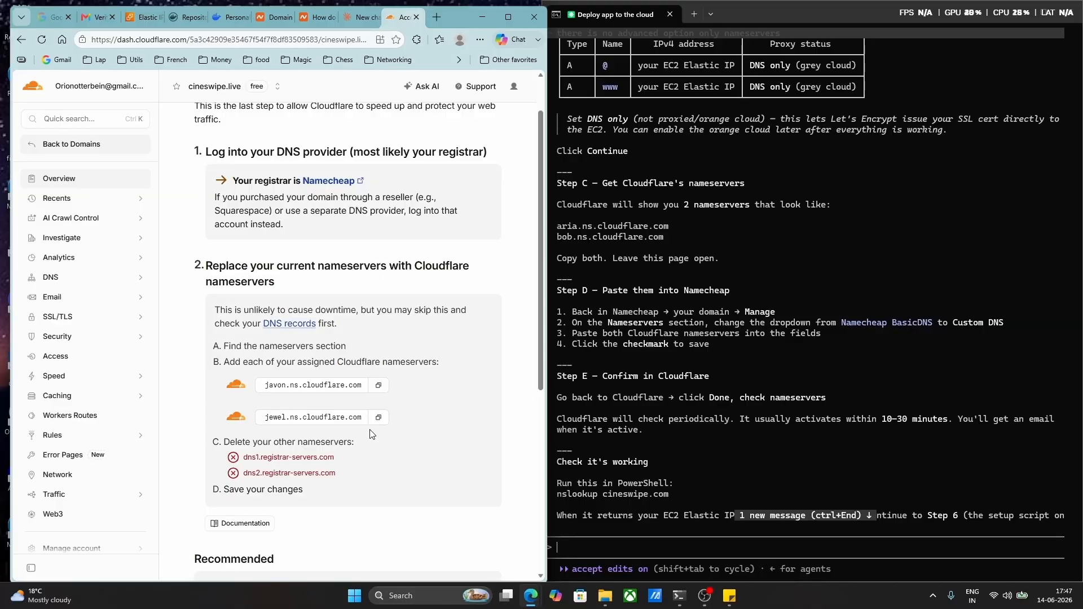
scroll(371, 433, "down", 3)
scroll(371, 433, "down", 3)
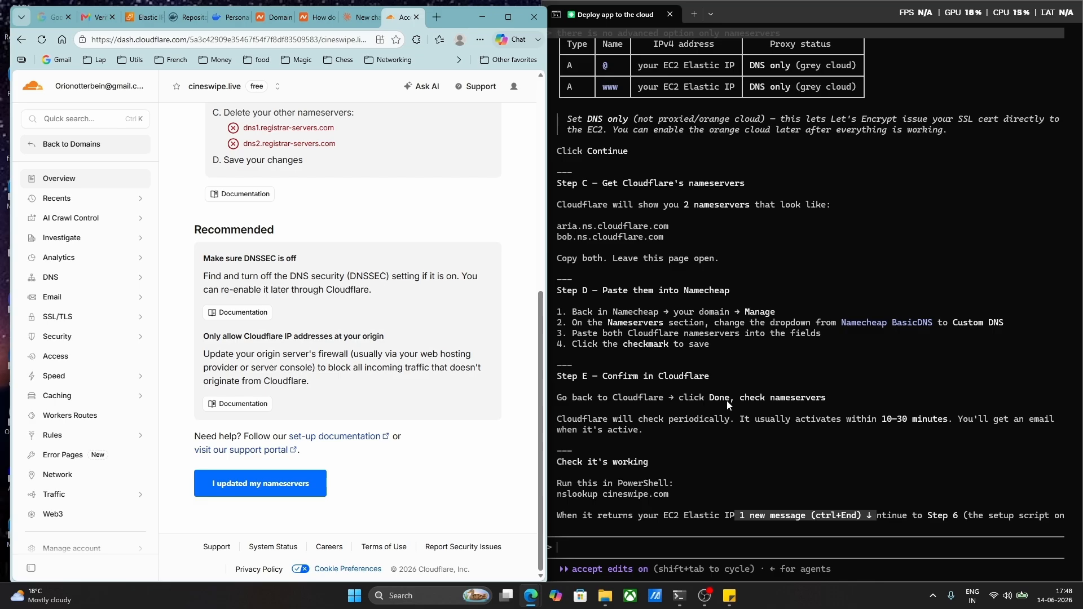
left_click(309, 480)
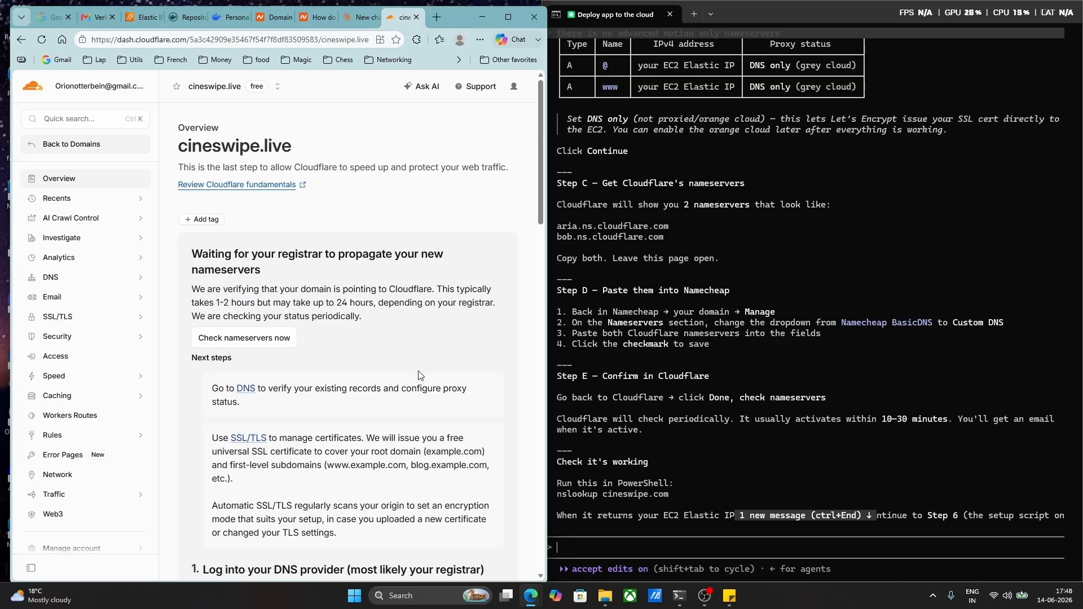
Review the activation status and next steps on Cloudflare's cineswipe.live overview and the remaining deployment instructions in the terminal.
scroll(418, 370, "down", 3)
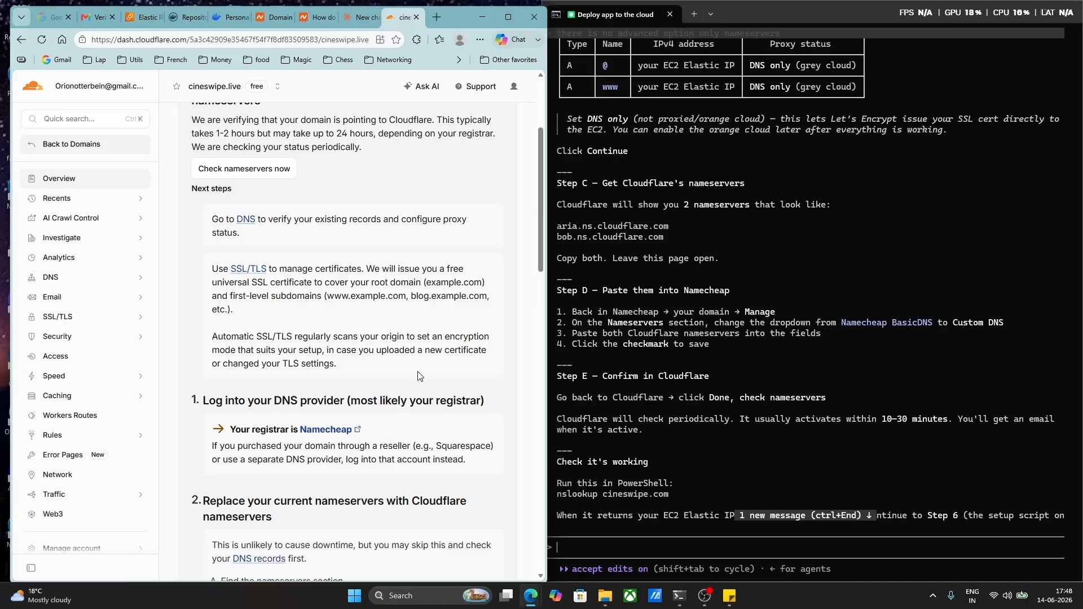
scroll(612, 369, "down", 3)
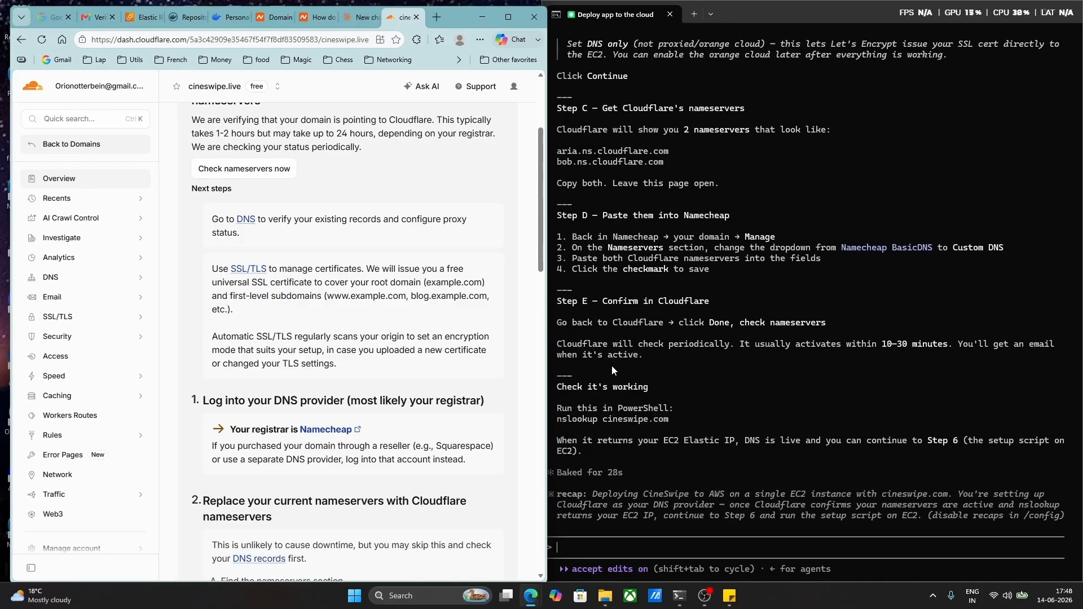
scroll(762, 377, "up", 10)
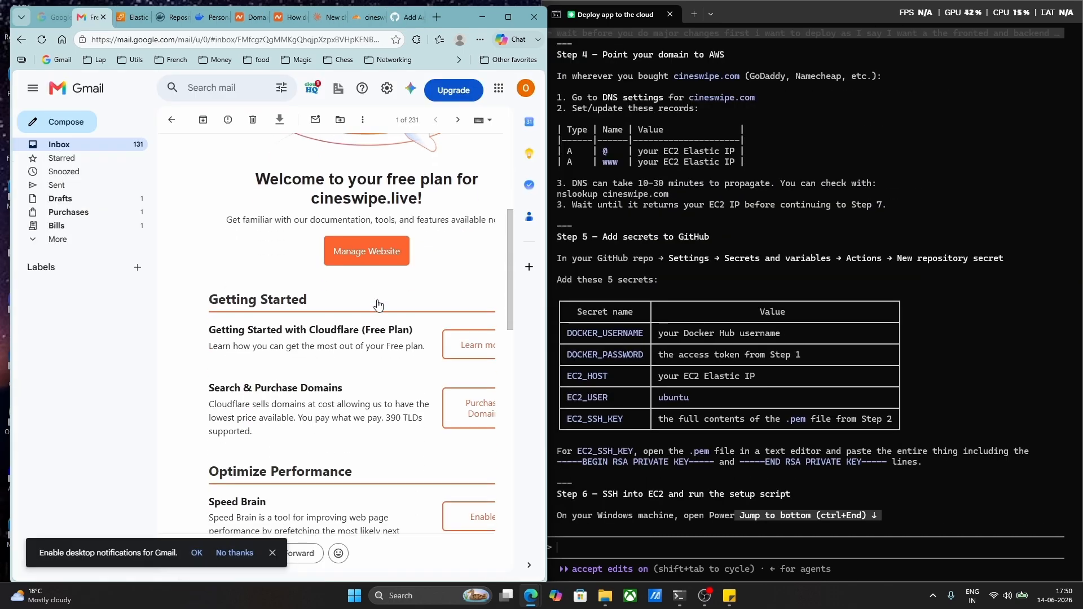
Read through Cloudflare's free plan welcome email in Gmail and return to the inbox.
scroll(378, 305, "up", 1)
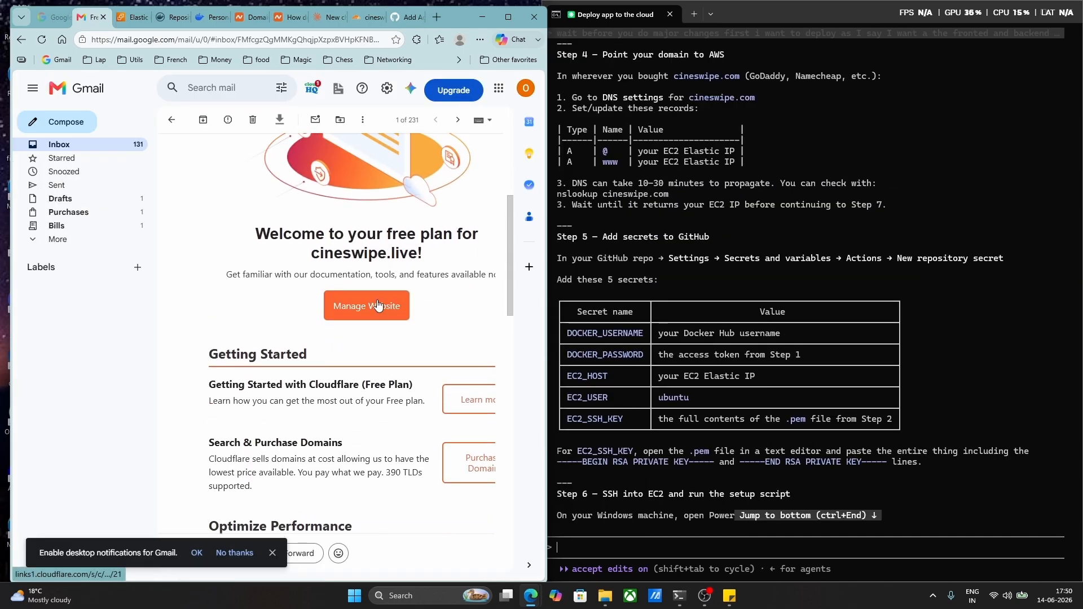
scroll(378, 305, "down", 15)
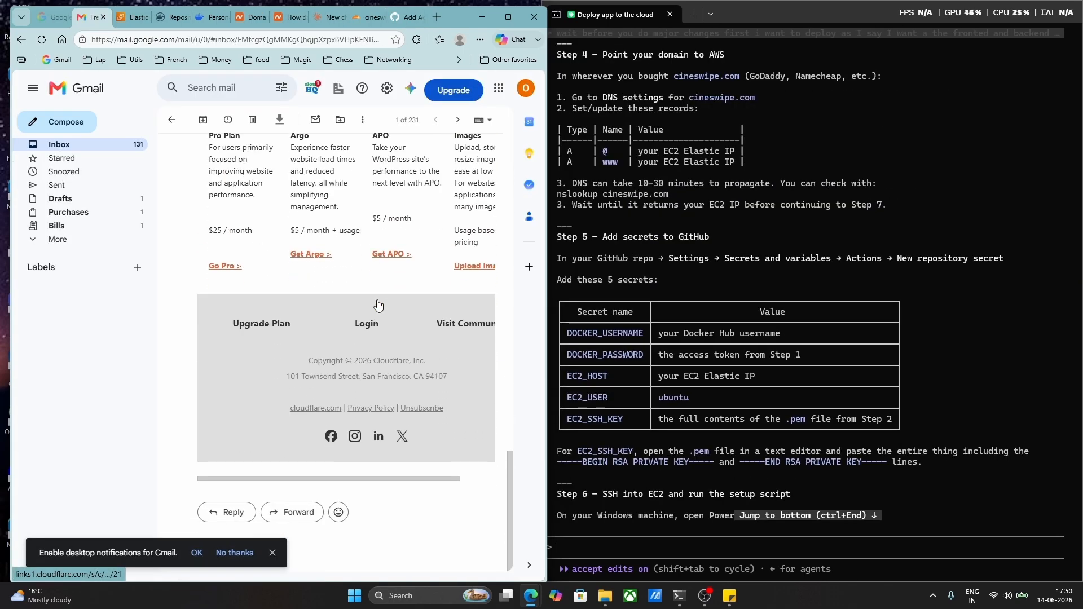
scroll(378, 305, "up", 1)
left_click(171, 120)
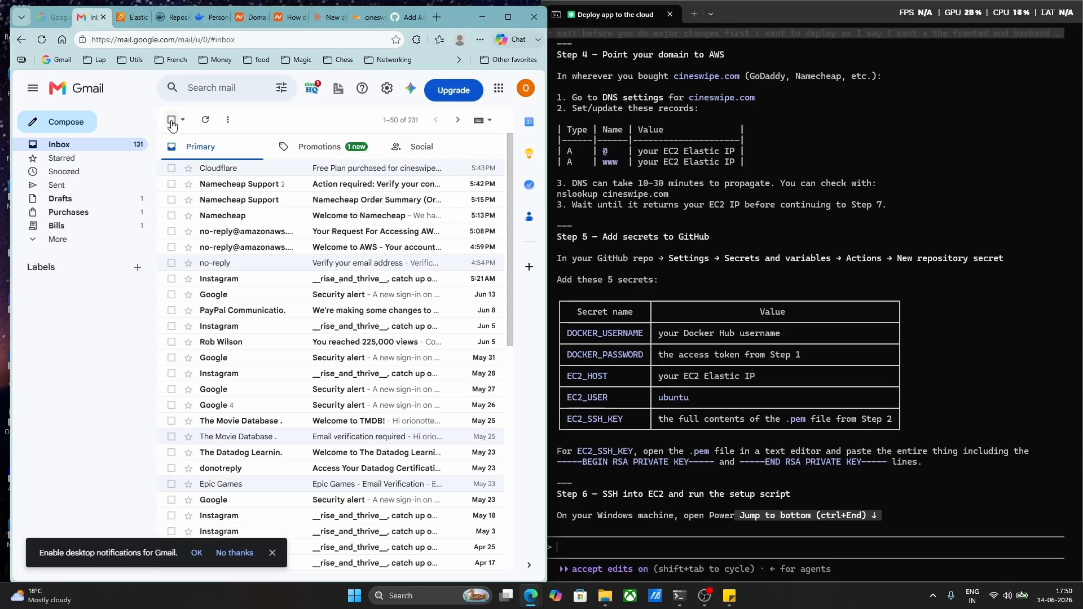
Check the Cloudflare overview of cineswipe.live, and read Cloudflare's newest email about the domain in Gmail through to the nameserver details.
left_click(406, 17)
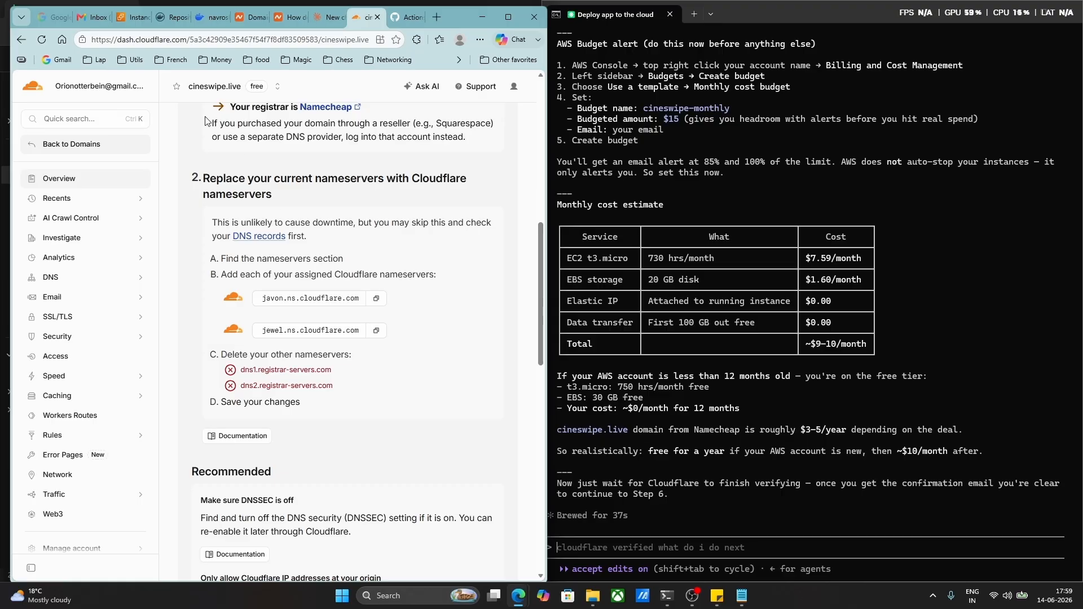
left_click(92, 17)
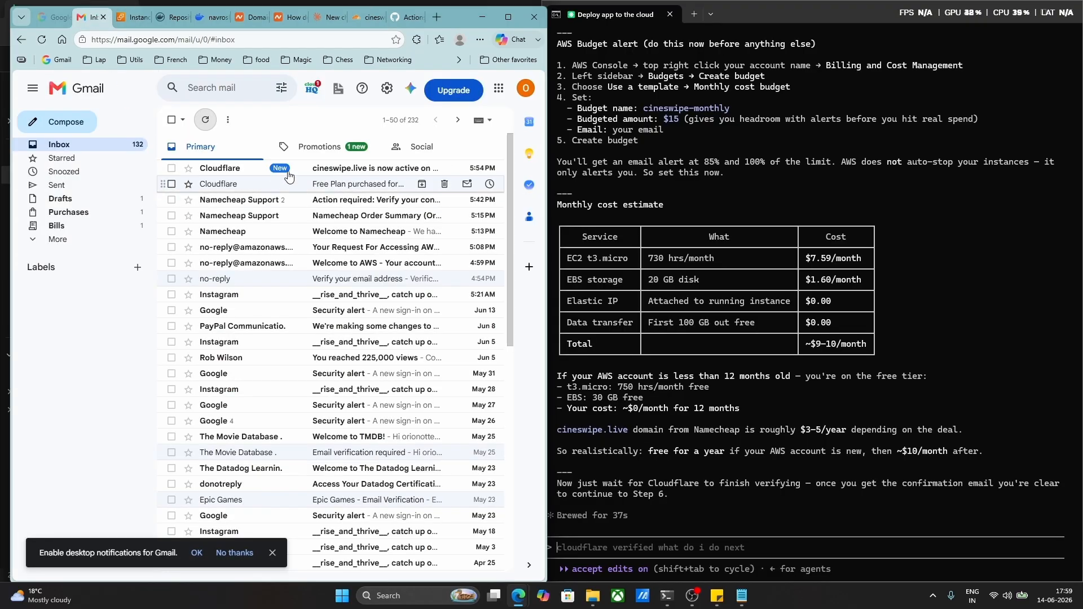
left_click(337, 168)
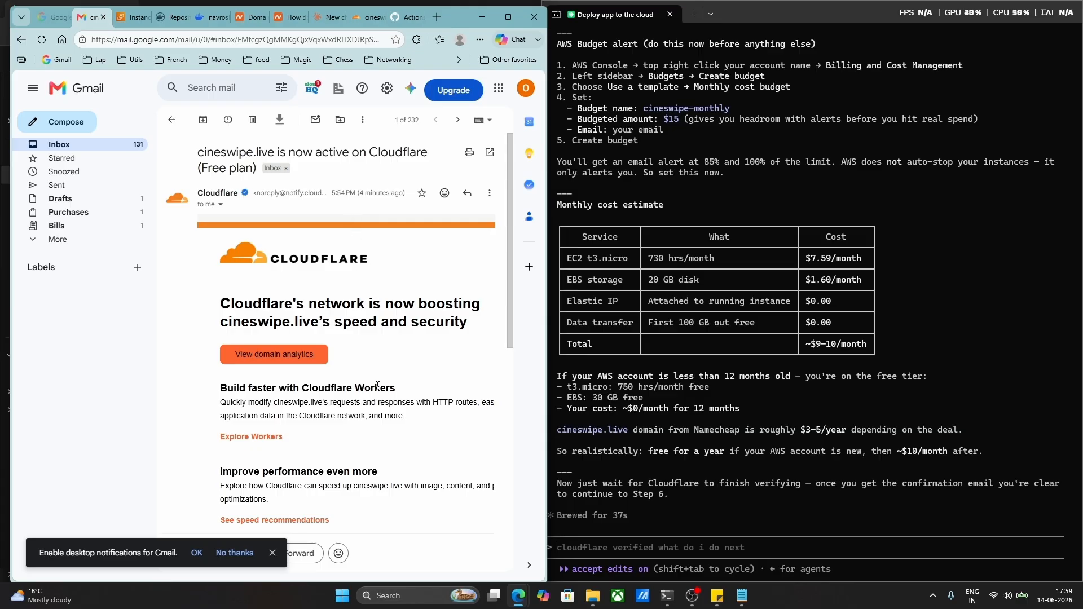
scroll(376, 386, "down", 10)
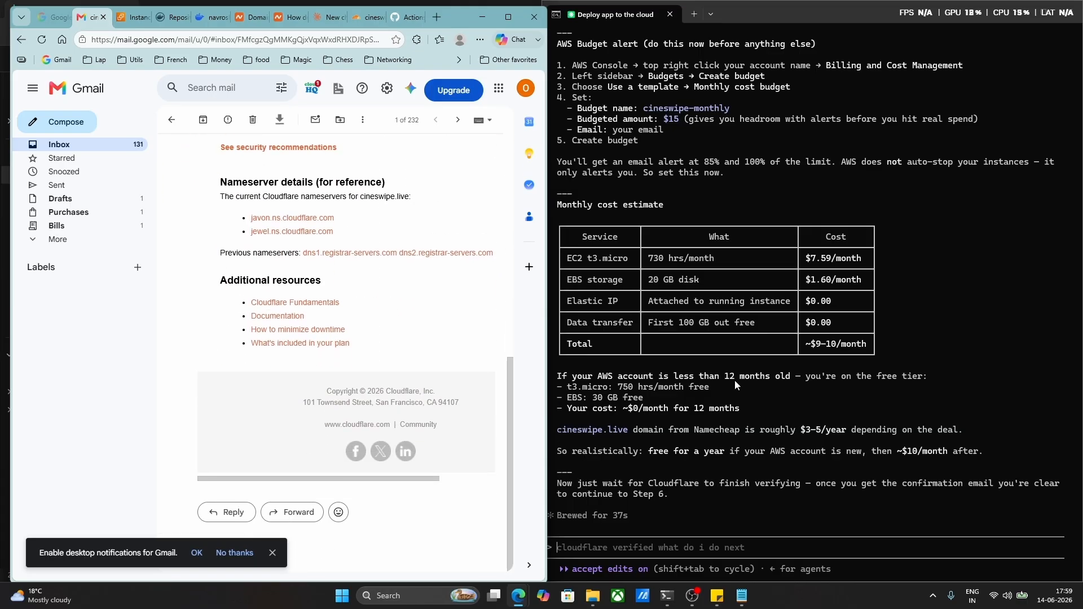
Go back through the earlier deployment instructions in the terminal to find Step 6.
scroll(733, 380, "up", 10)
scroll(734, 380, "up", 10)
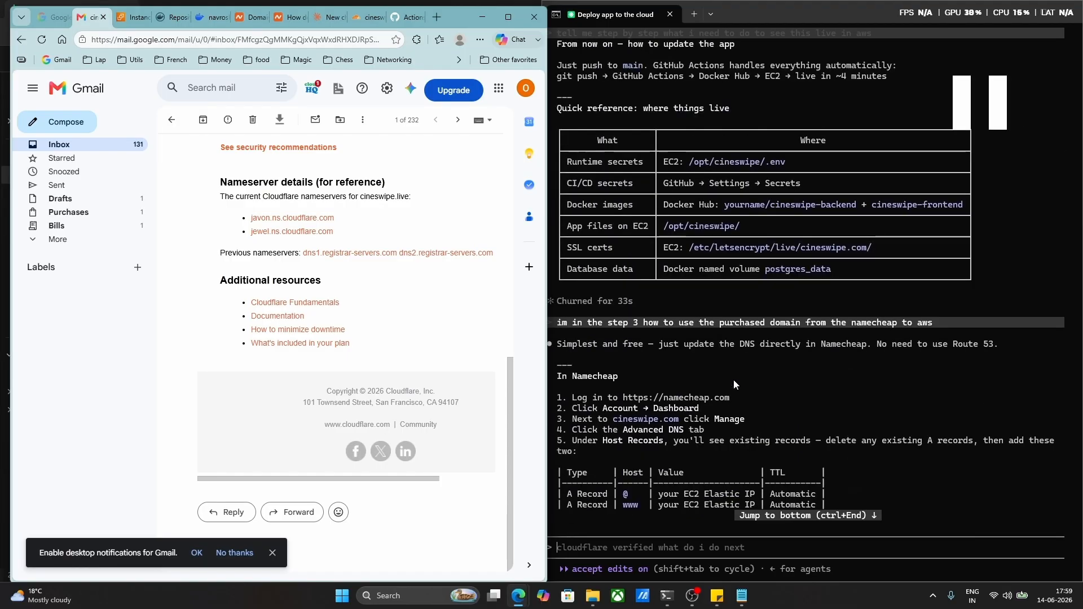